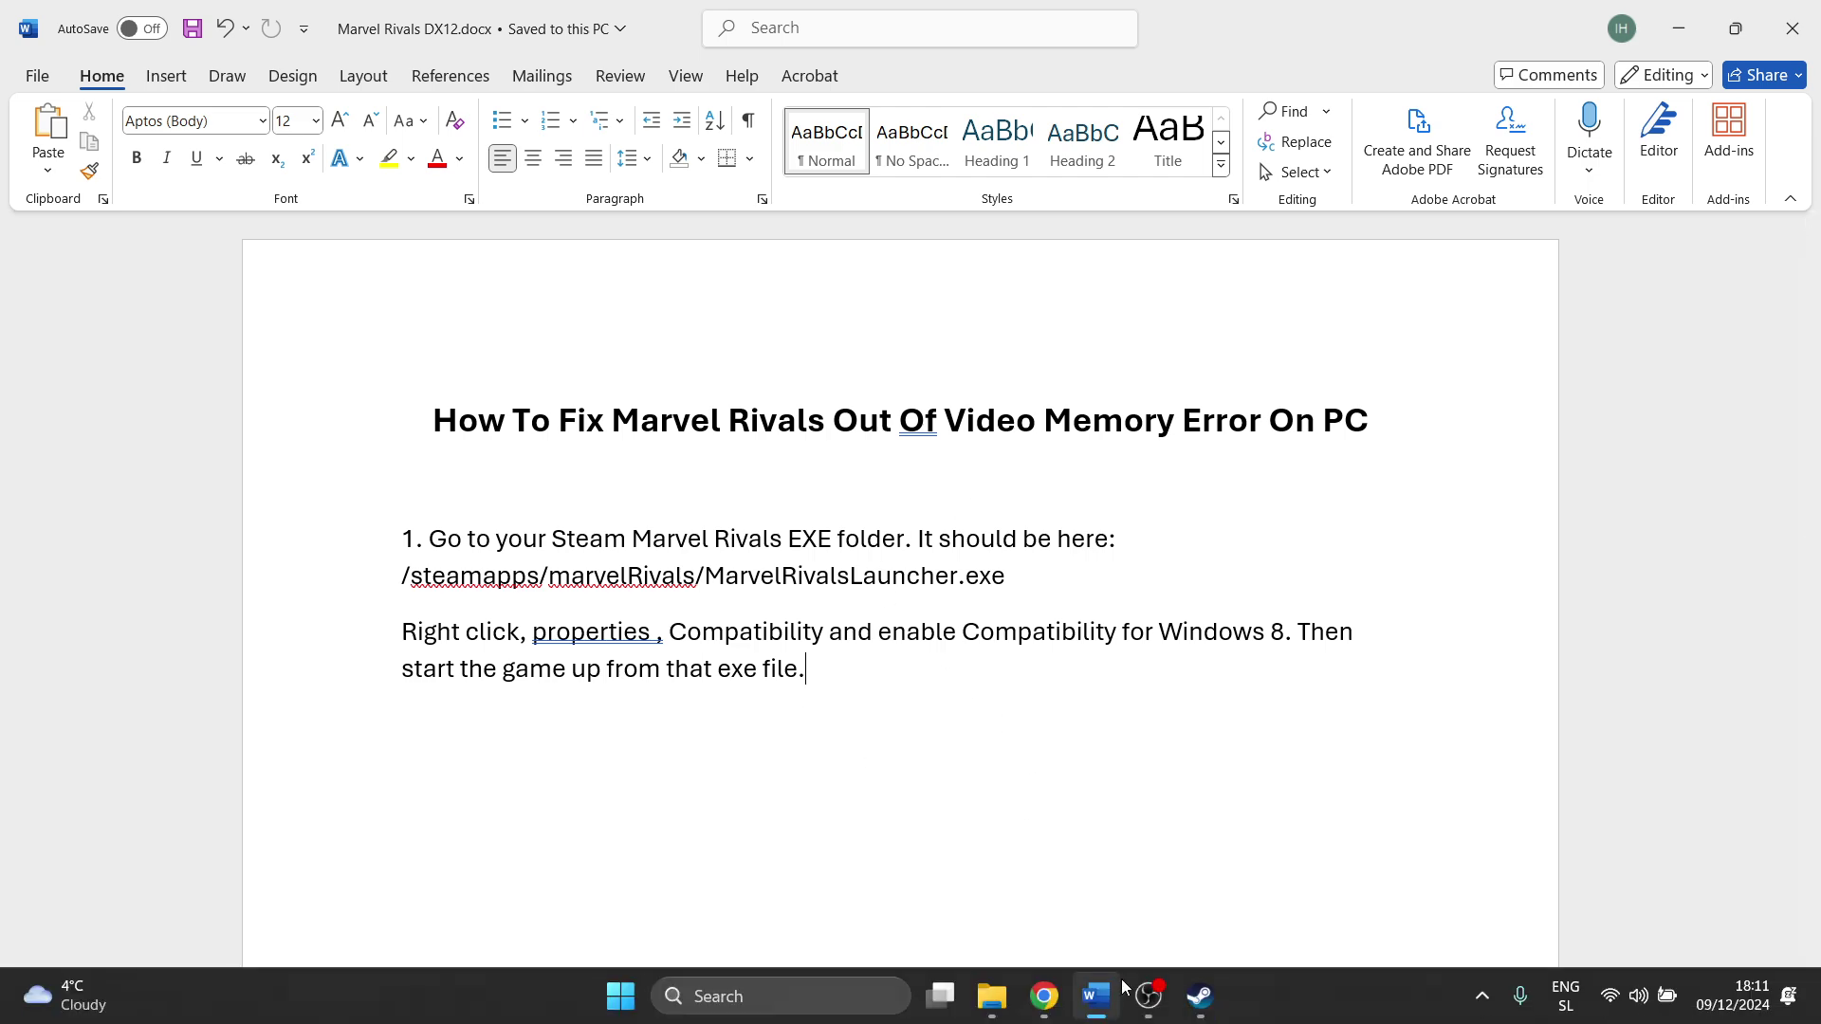
# - In Steam, open Once Human's Properties at Installed Files and browse to its install folder
pyautogui.click(1199, 996)
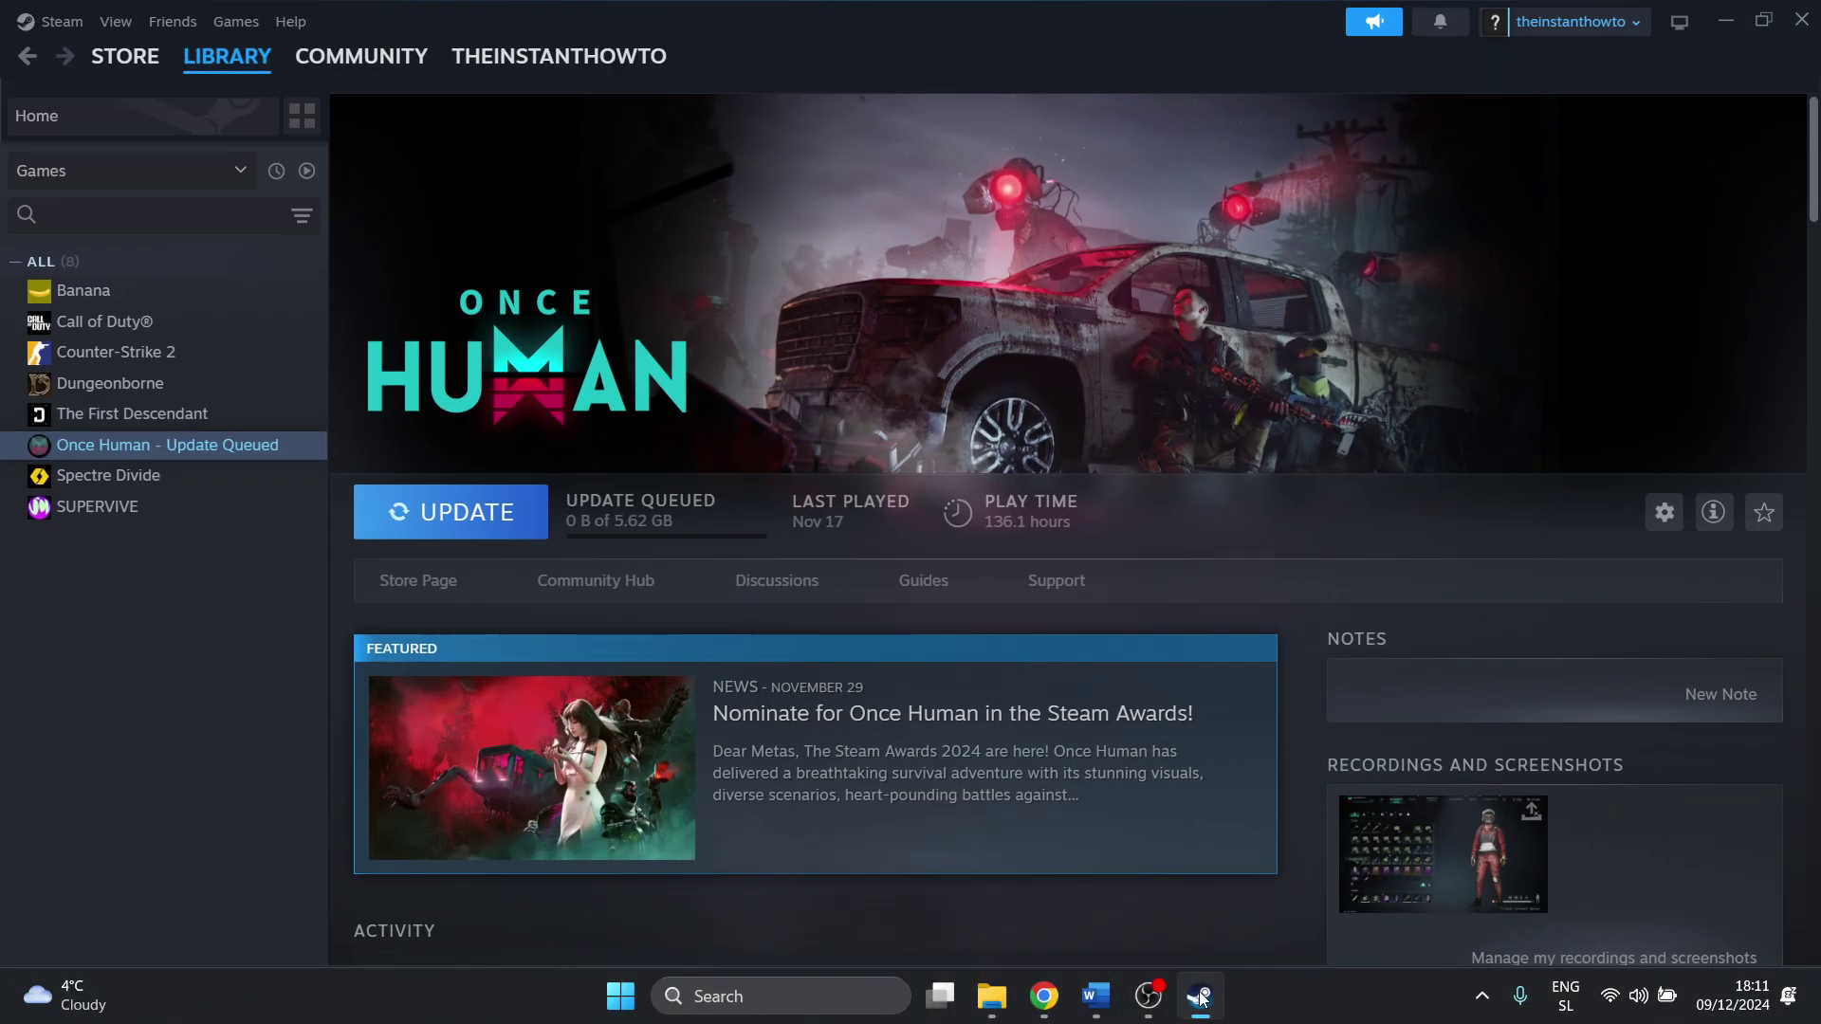
pyautogui.click(240, 69)
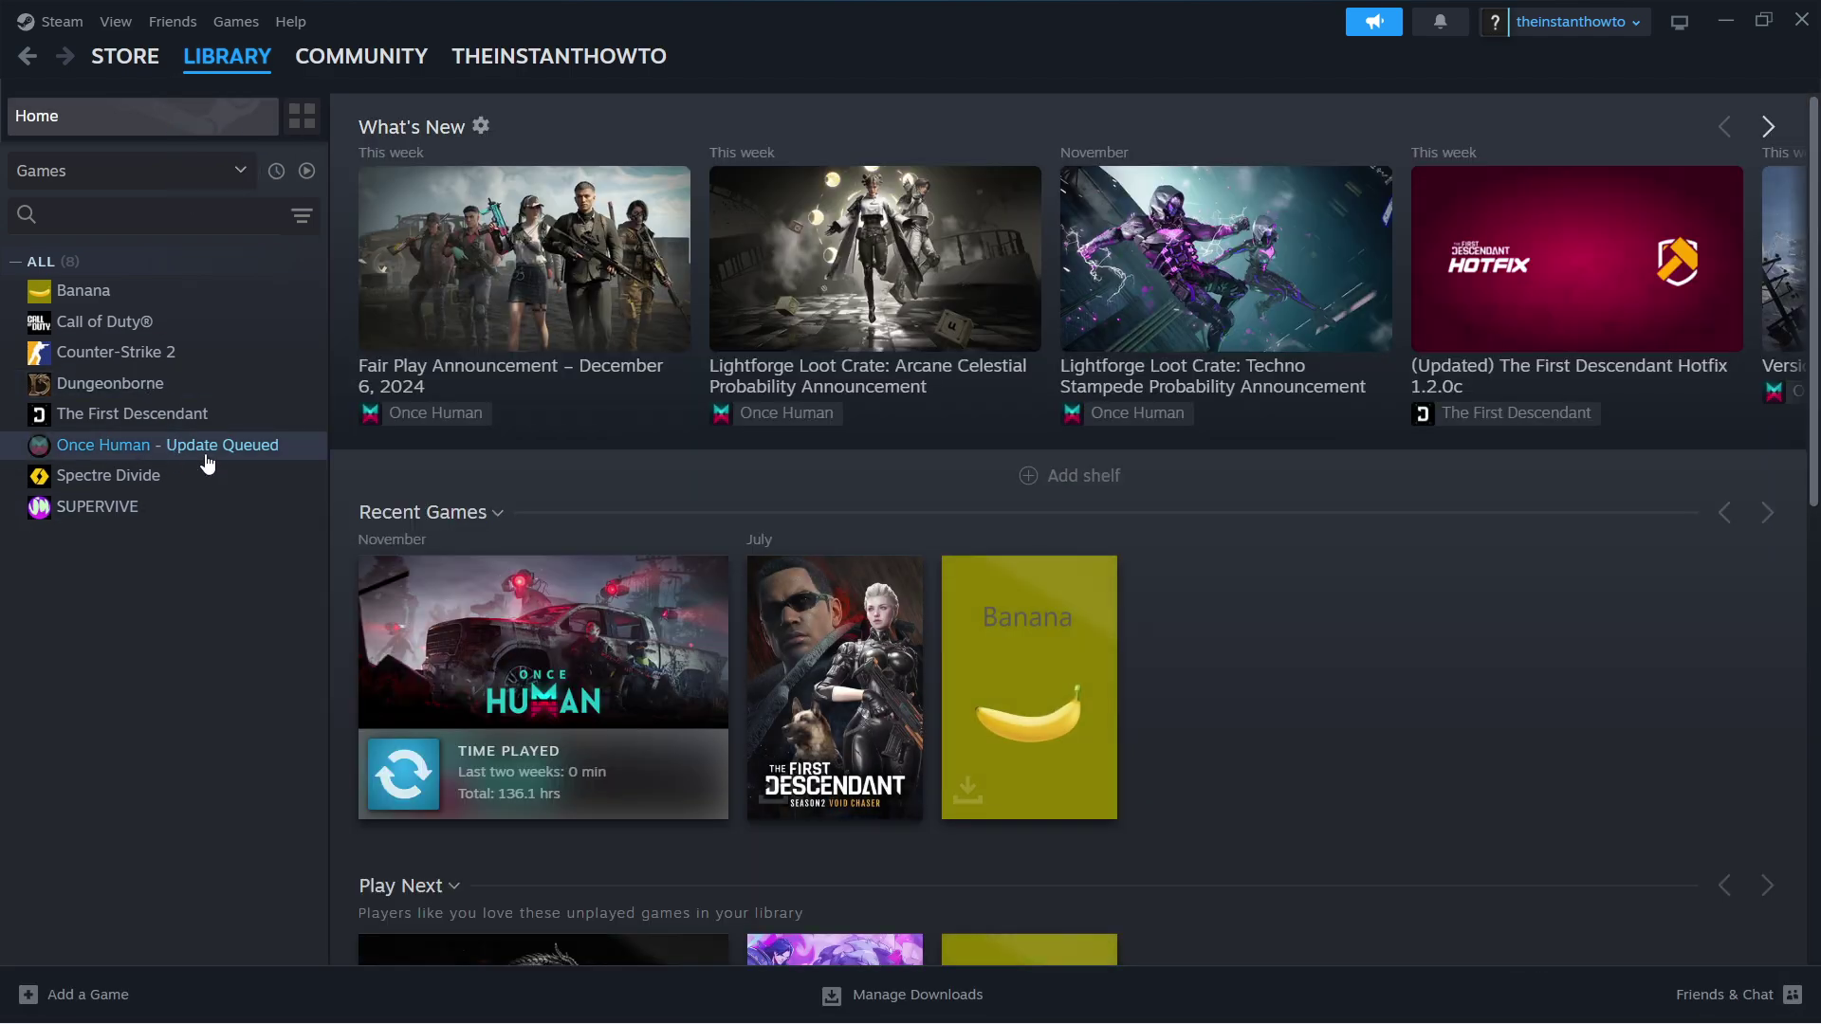
pyautogui.click(147, 448)
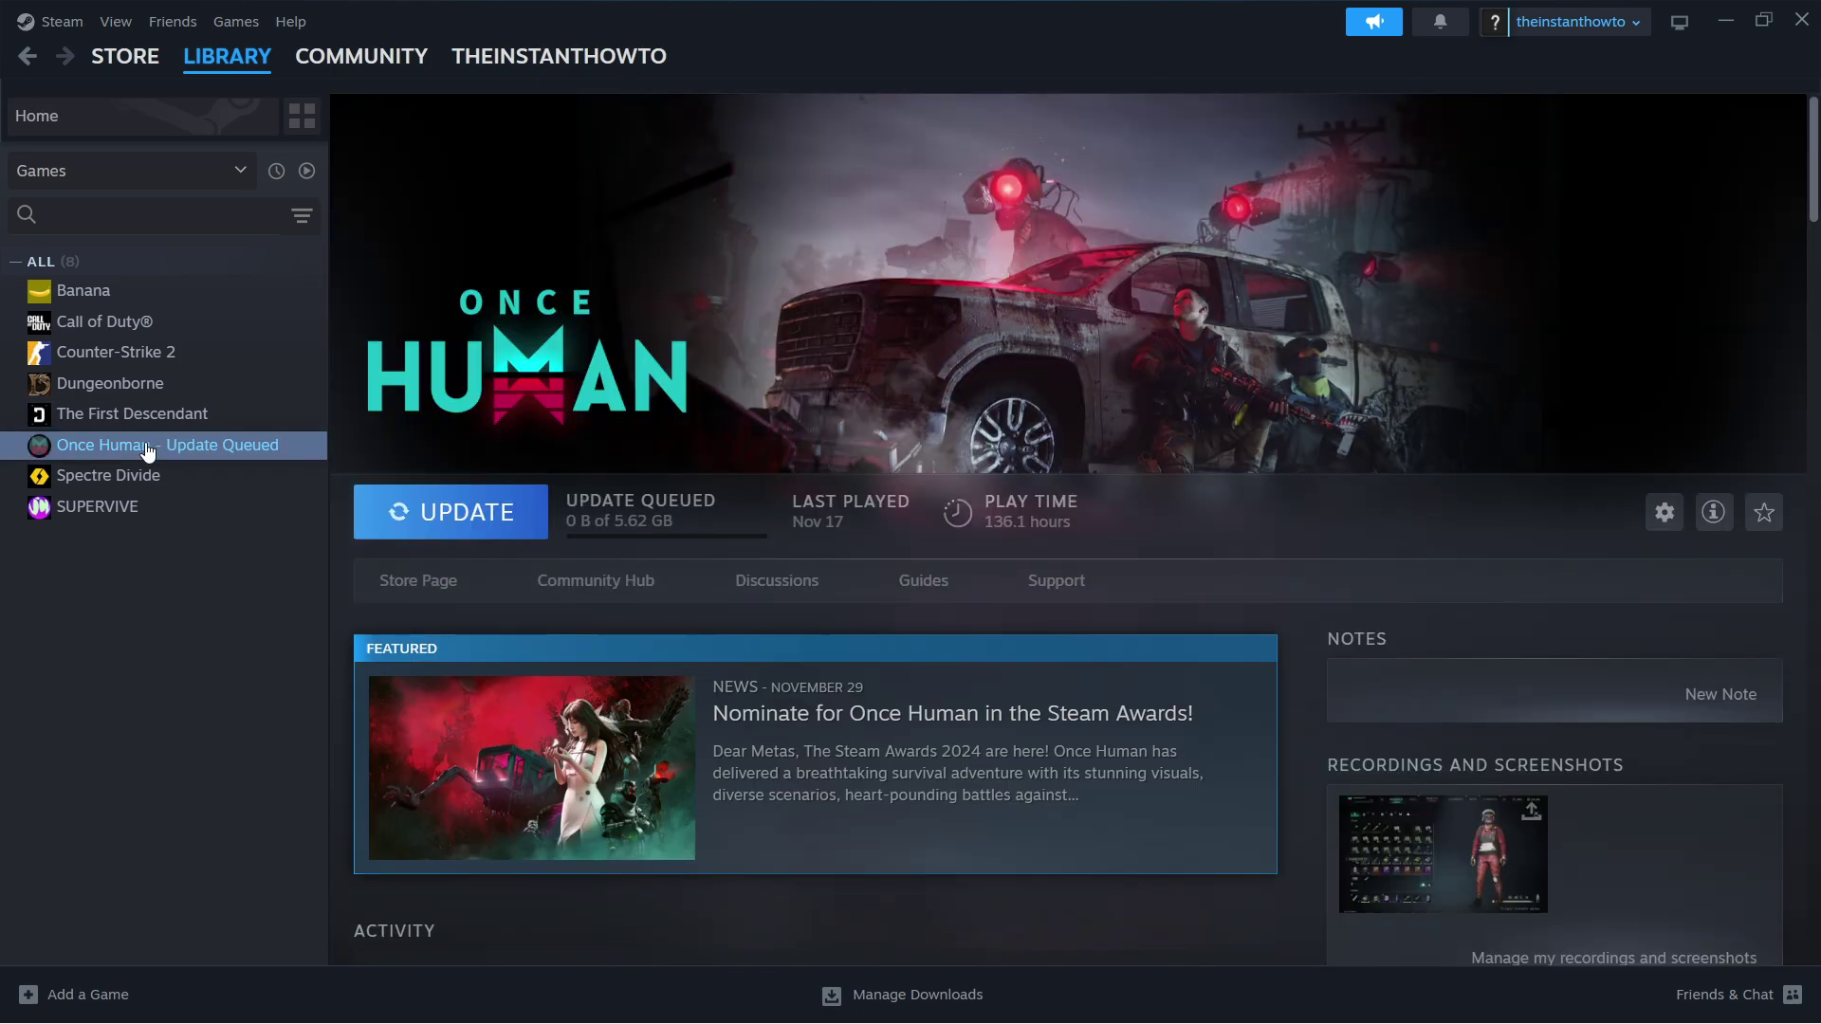
pyautogui.rightClick(147, 449)
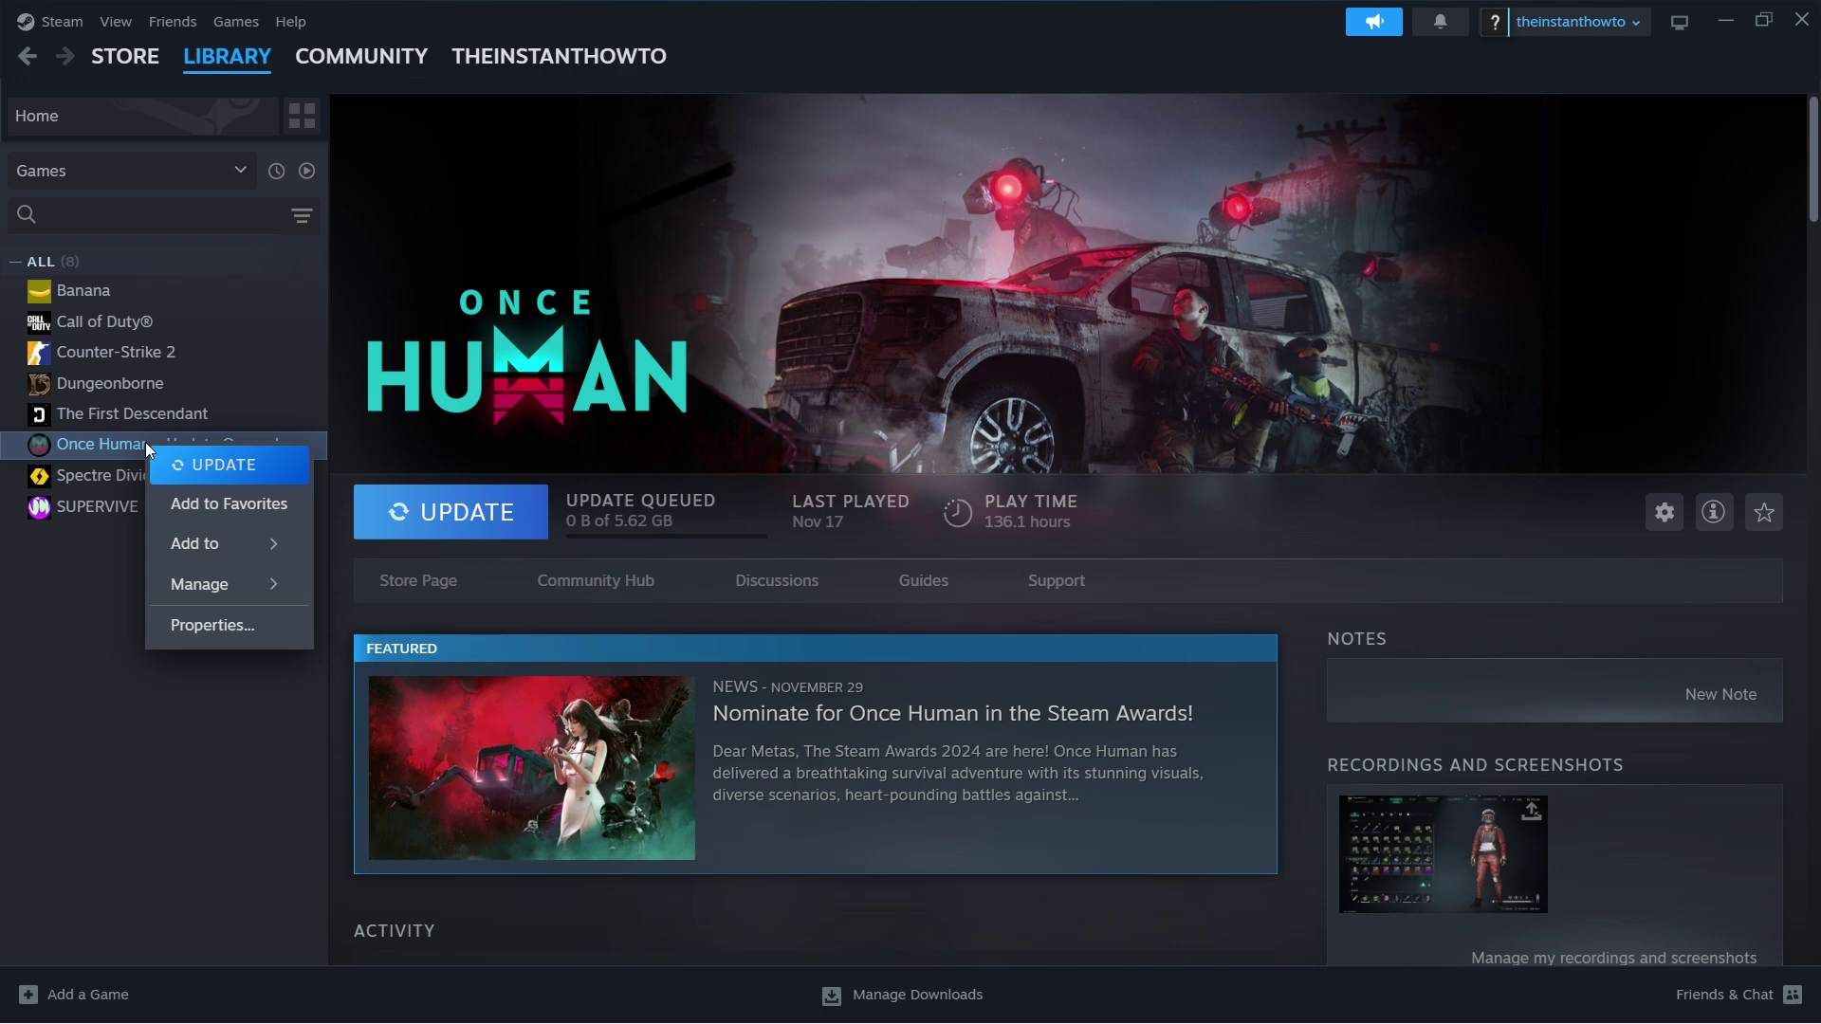
pyautogui.click(235, 621)
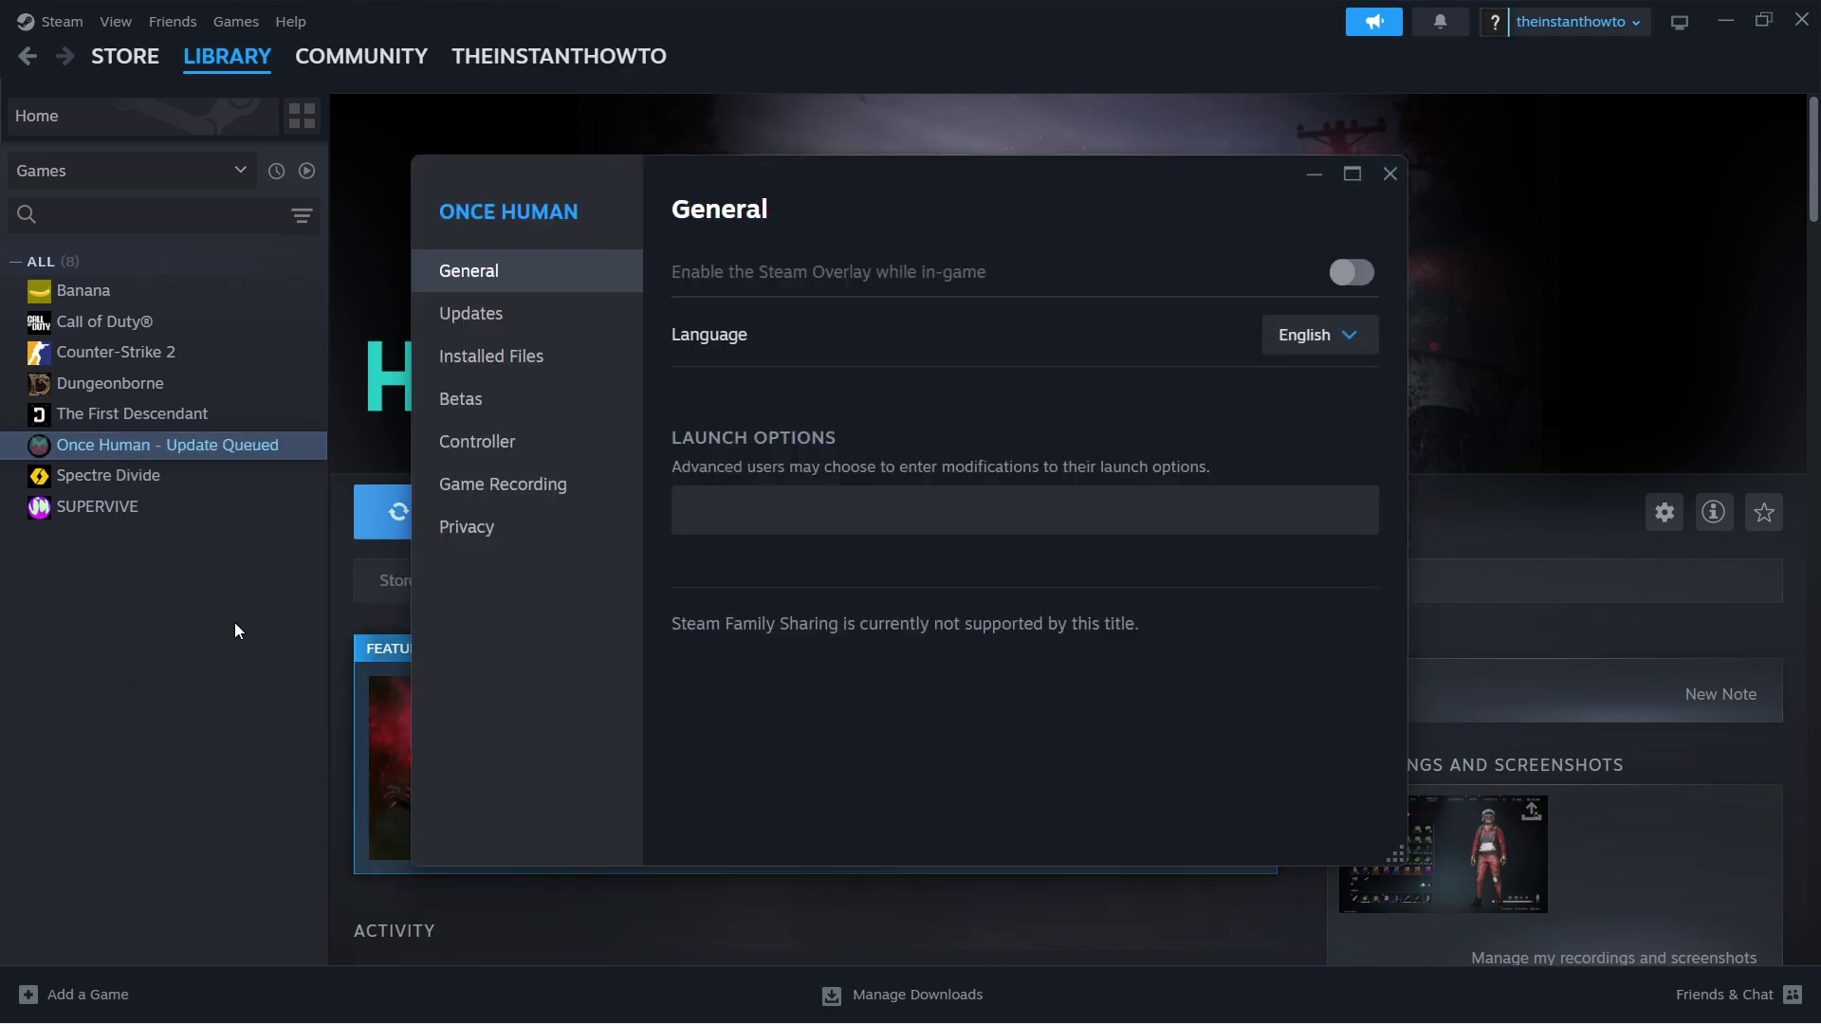
pyautogui.click(497, 368)
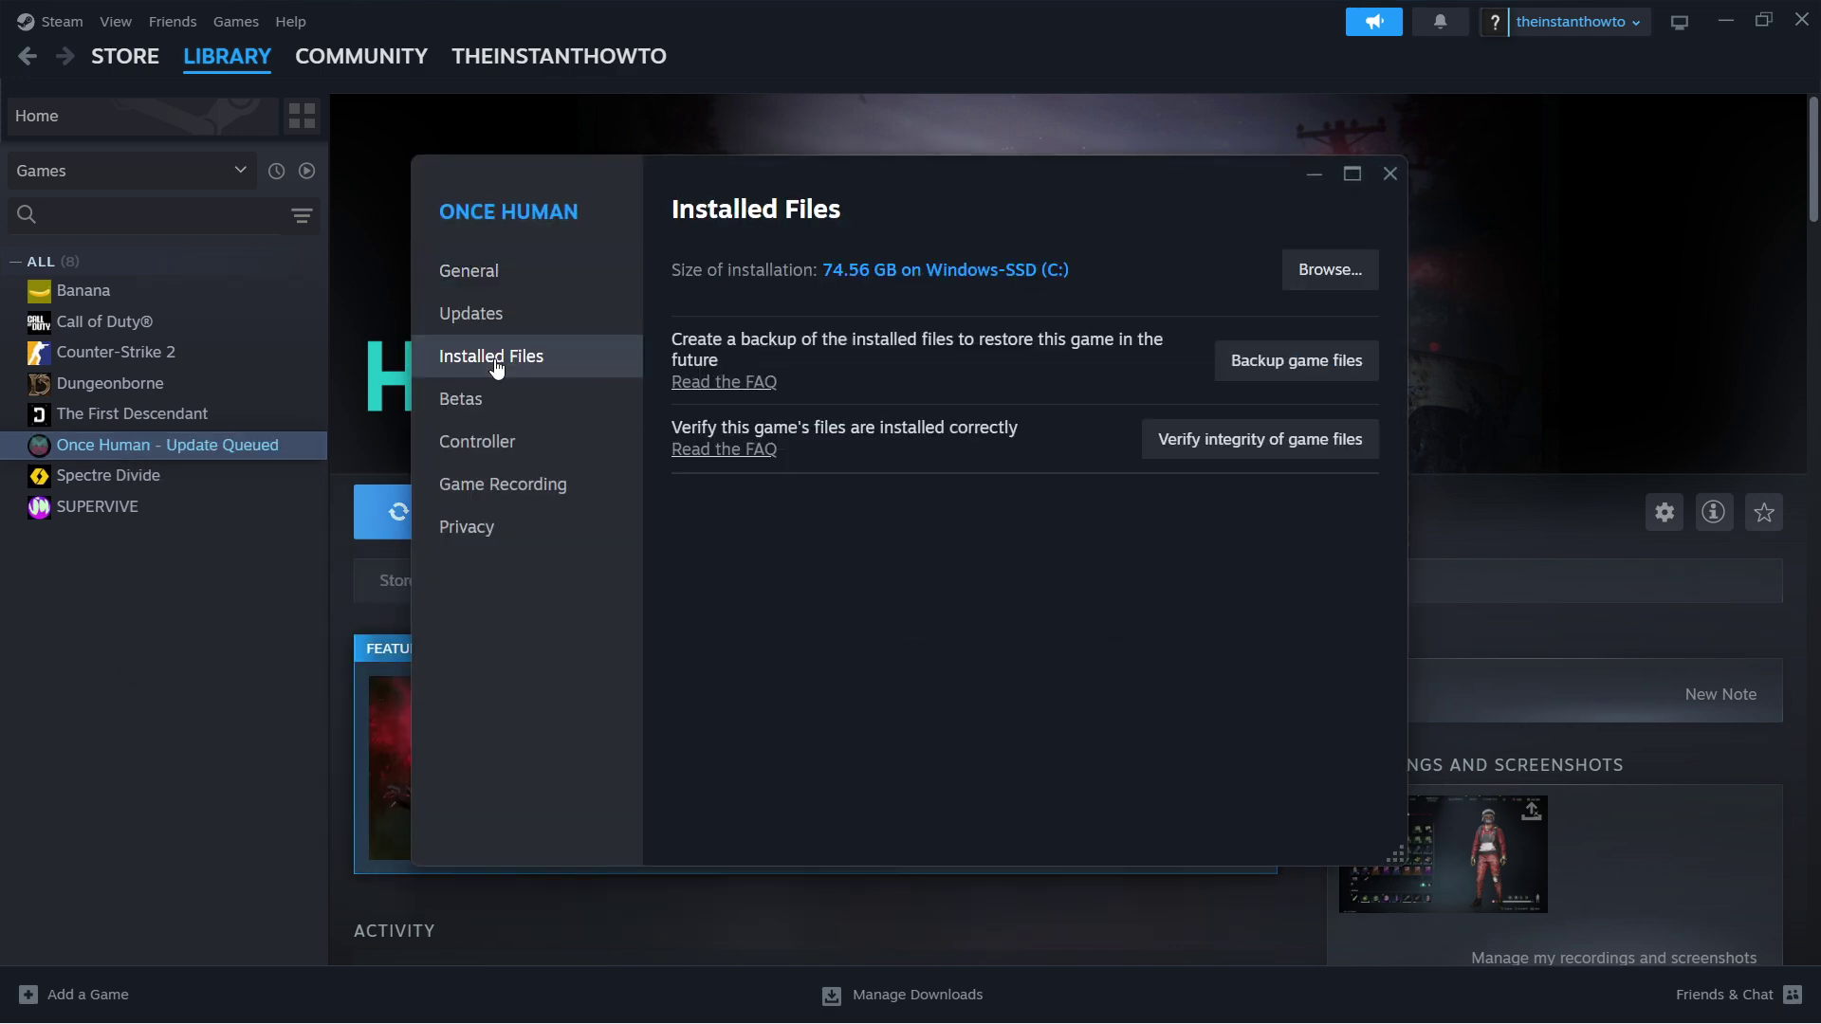
pyautogui.click(1334, 273)
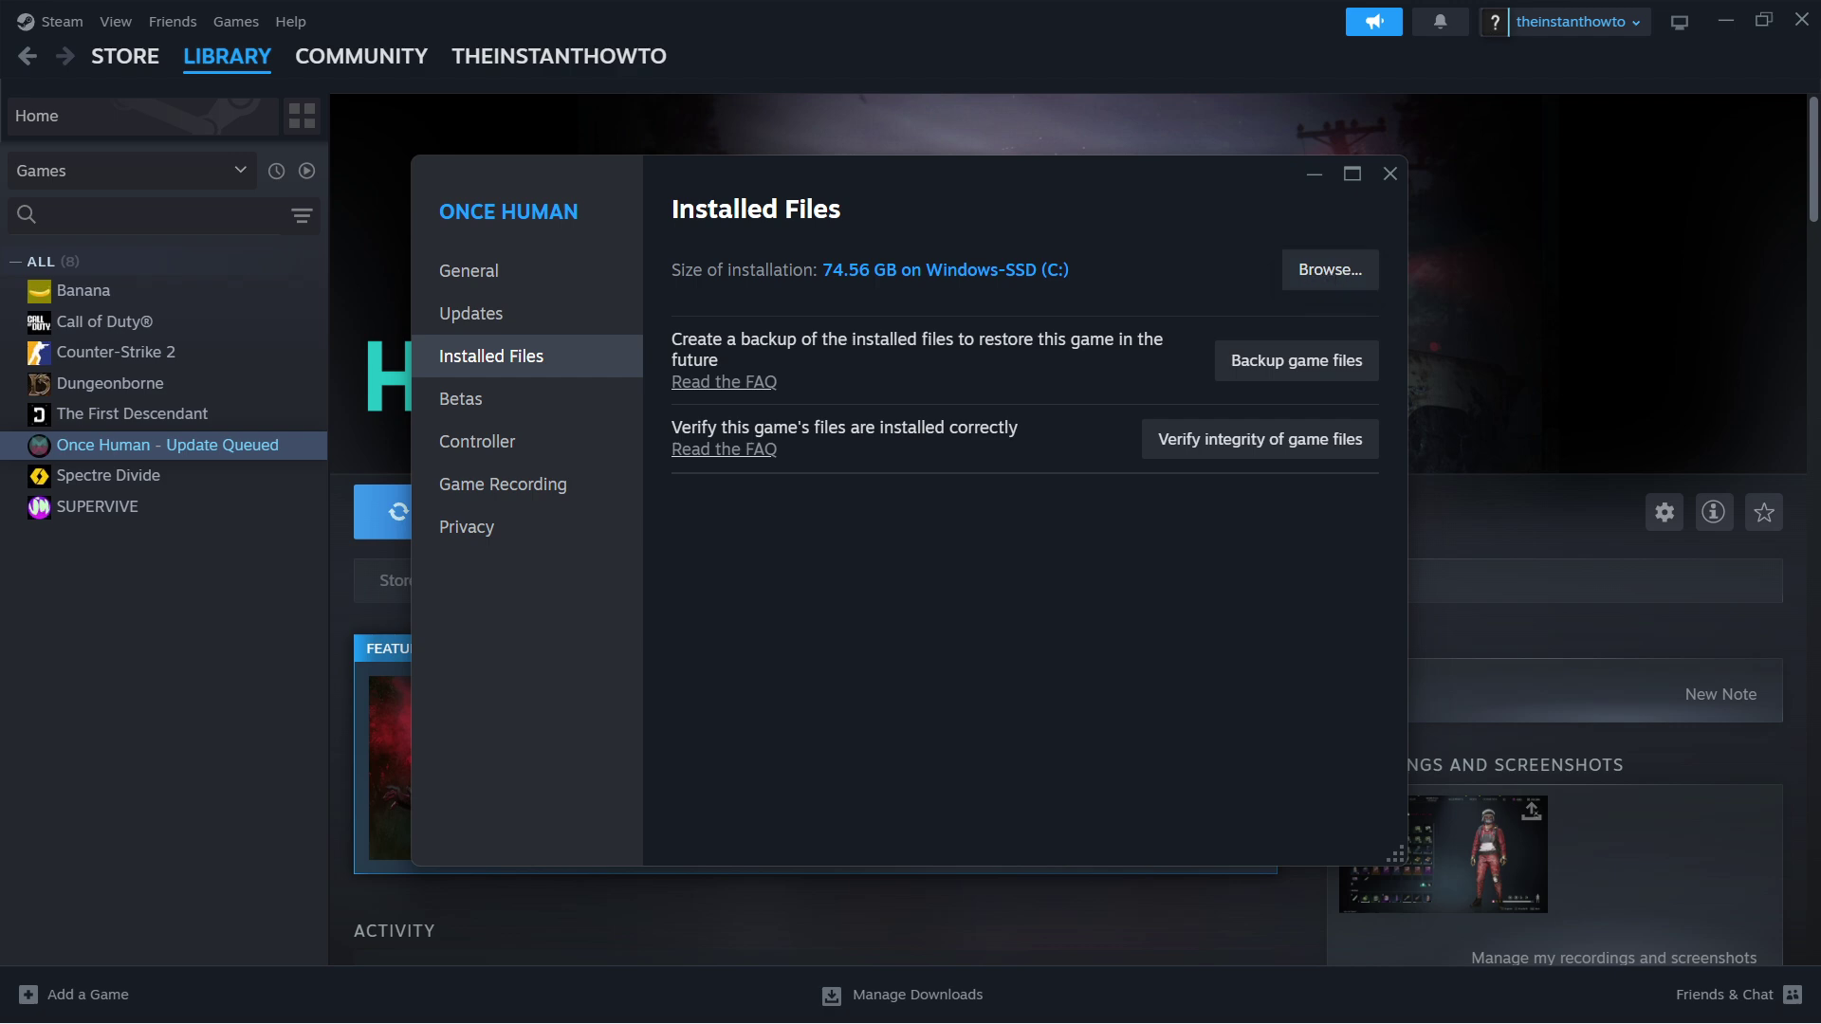
# - Navigate from steamapps through common into the Once Human game folder
pyautogui.moveTo(1540, 204); pyautogui.dragTo(859, 141)
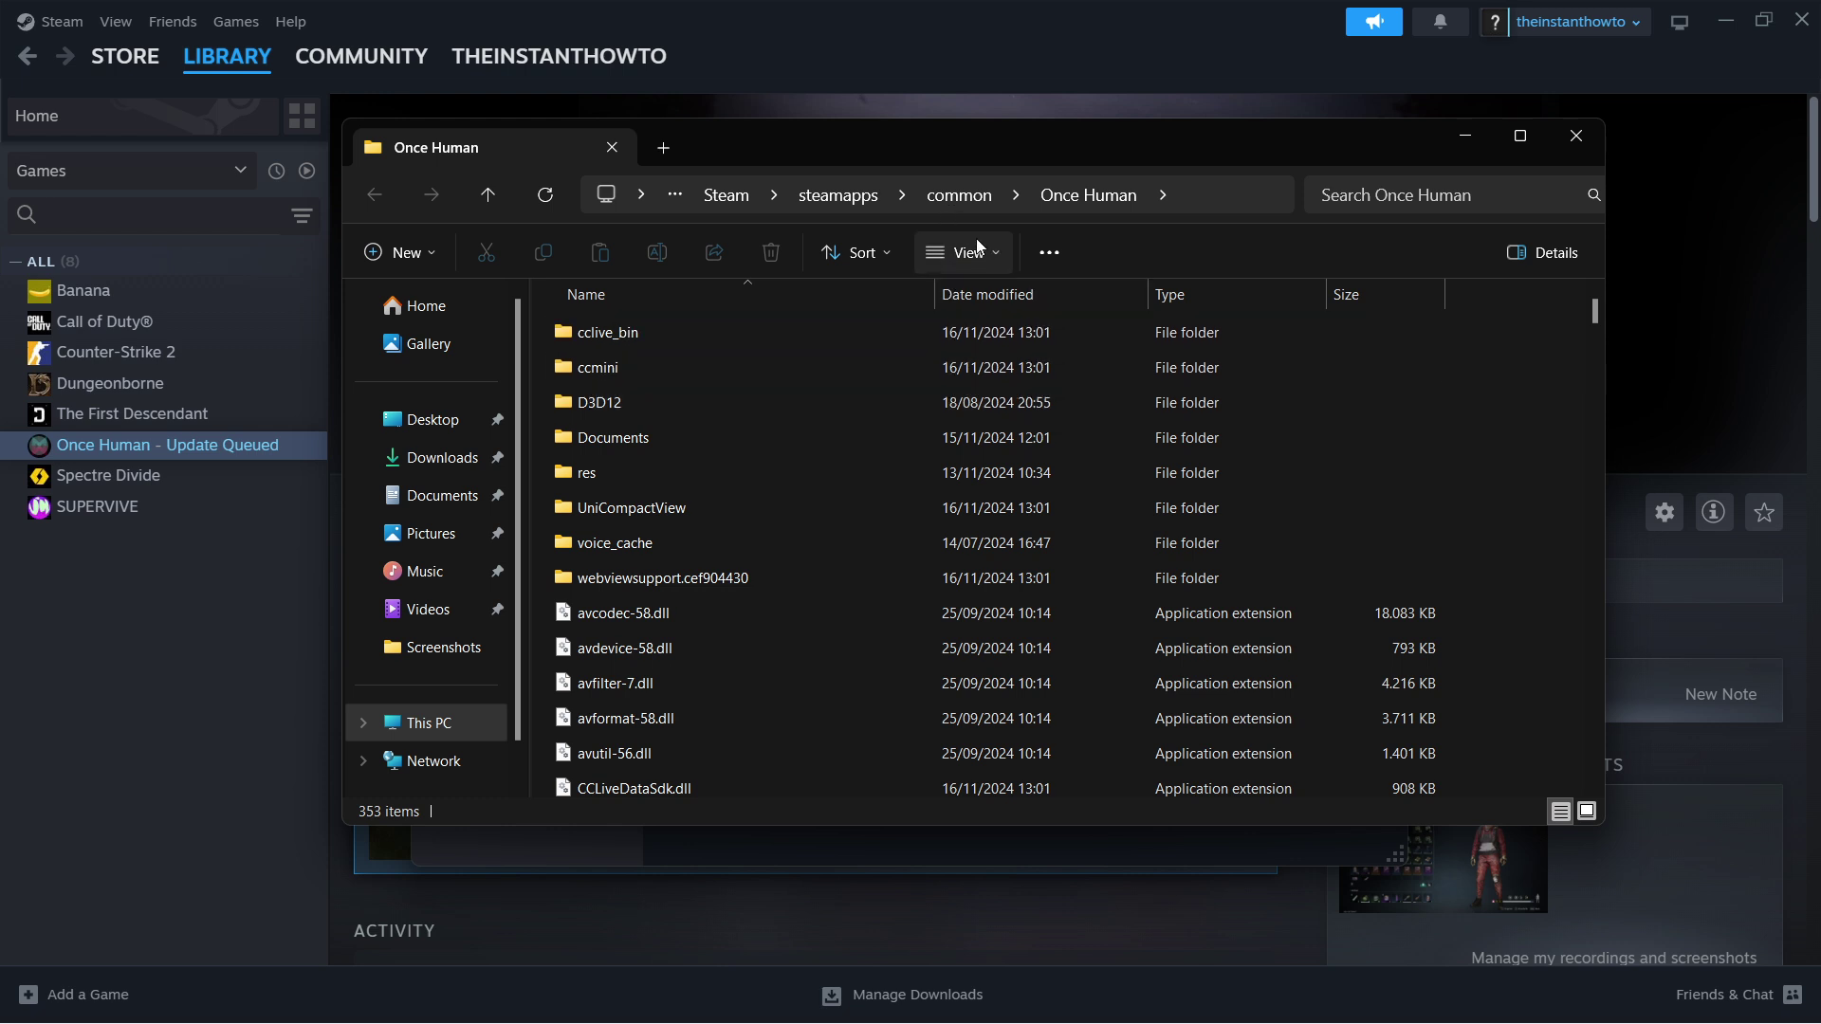
pyautogui.click(852, 198)
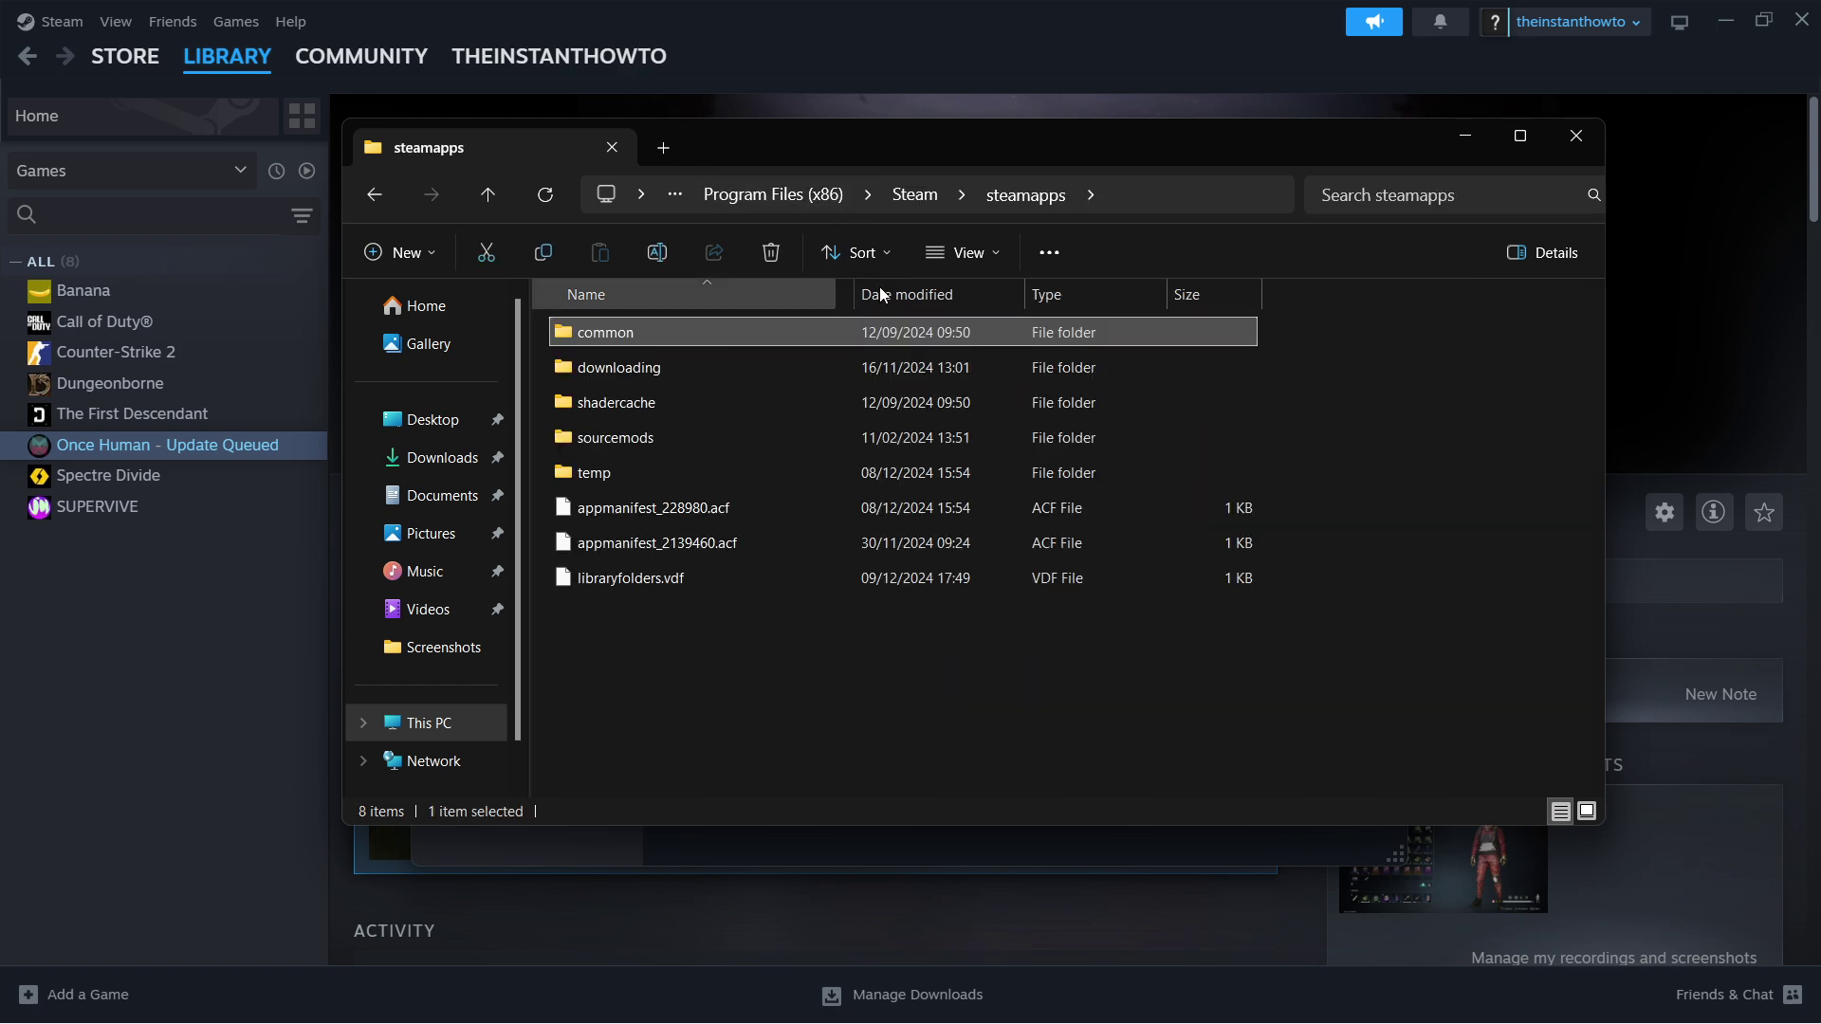
pyautogui.doubleClick(669, 331)
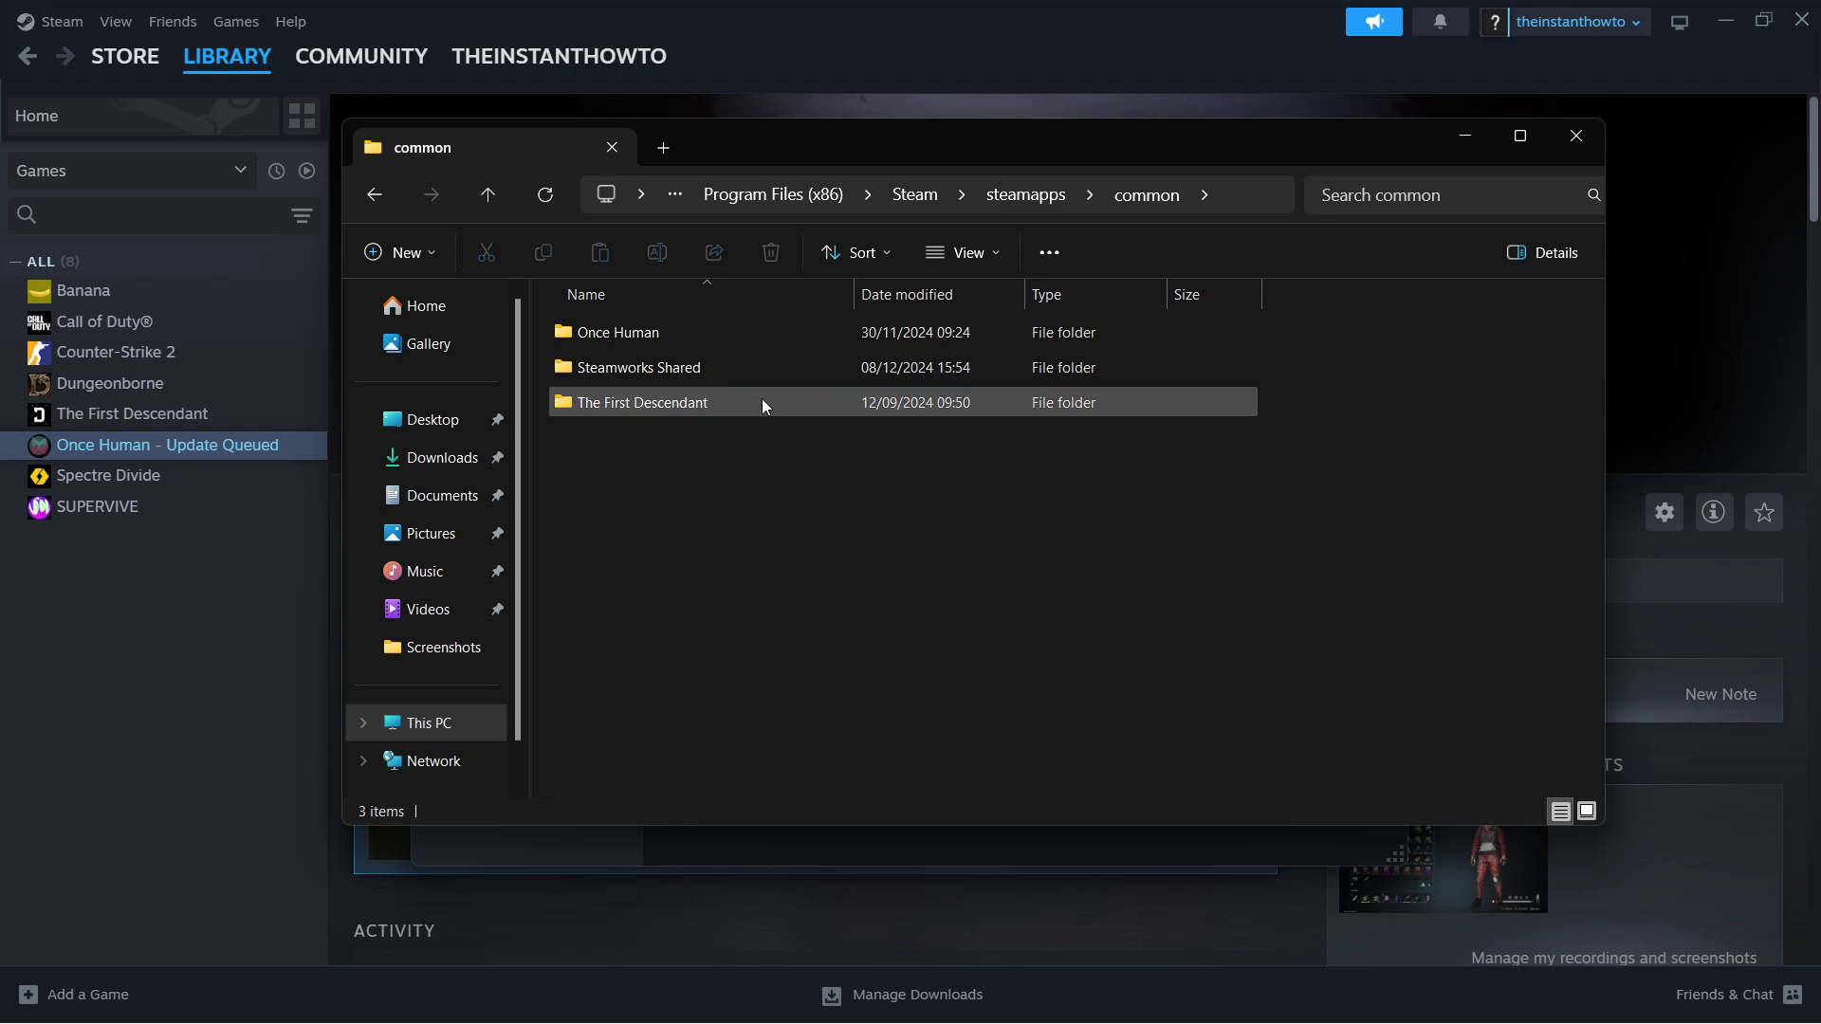
pyautogui.doubleClick(699, 340)
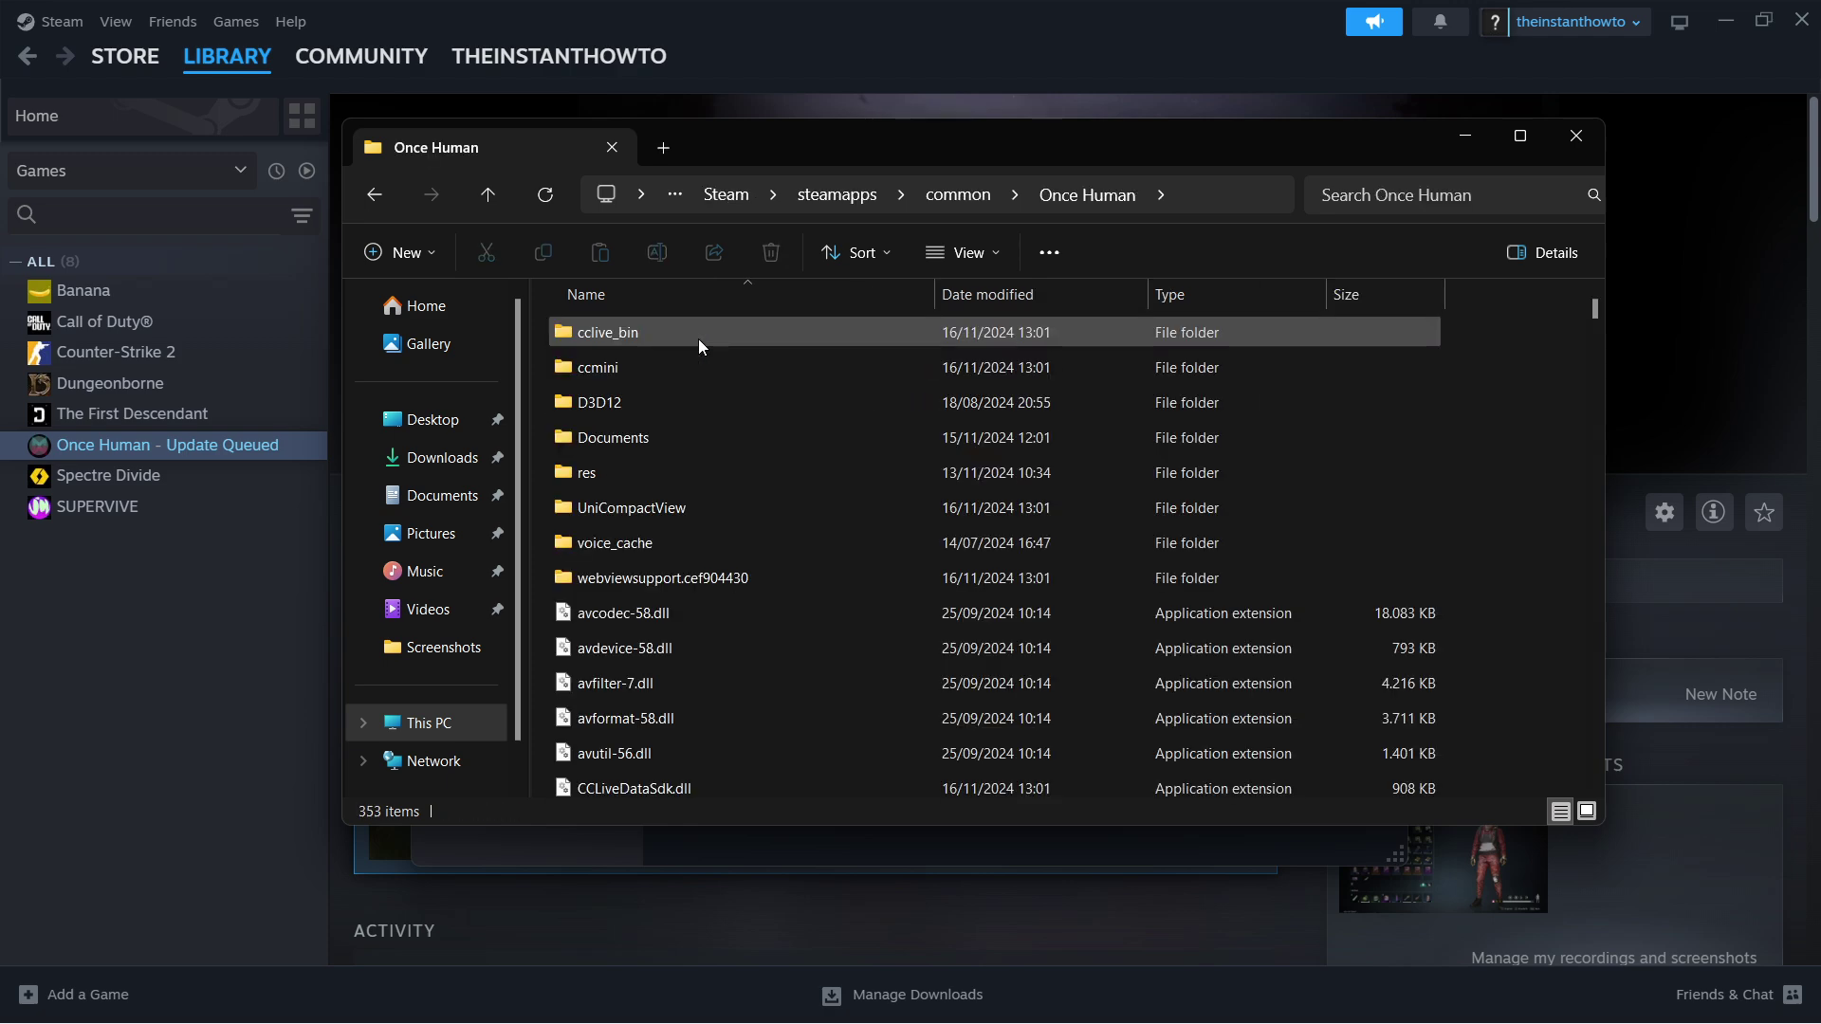
# - Minimize Steam and close the Once Human properties window
pyautogui.click(1721, 23)
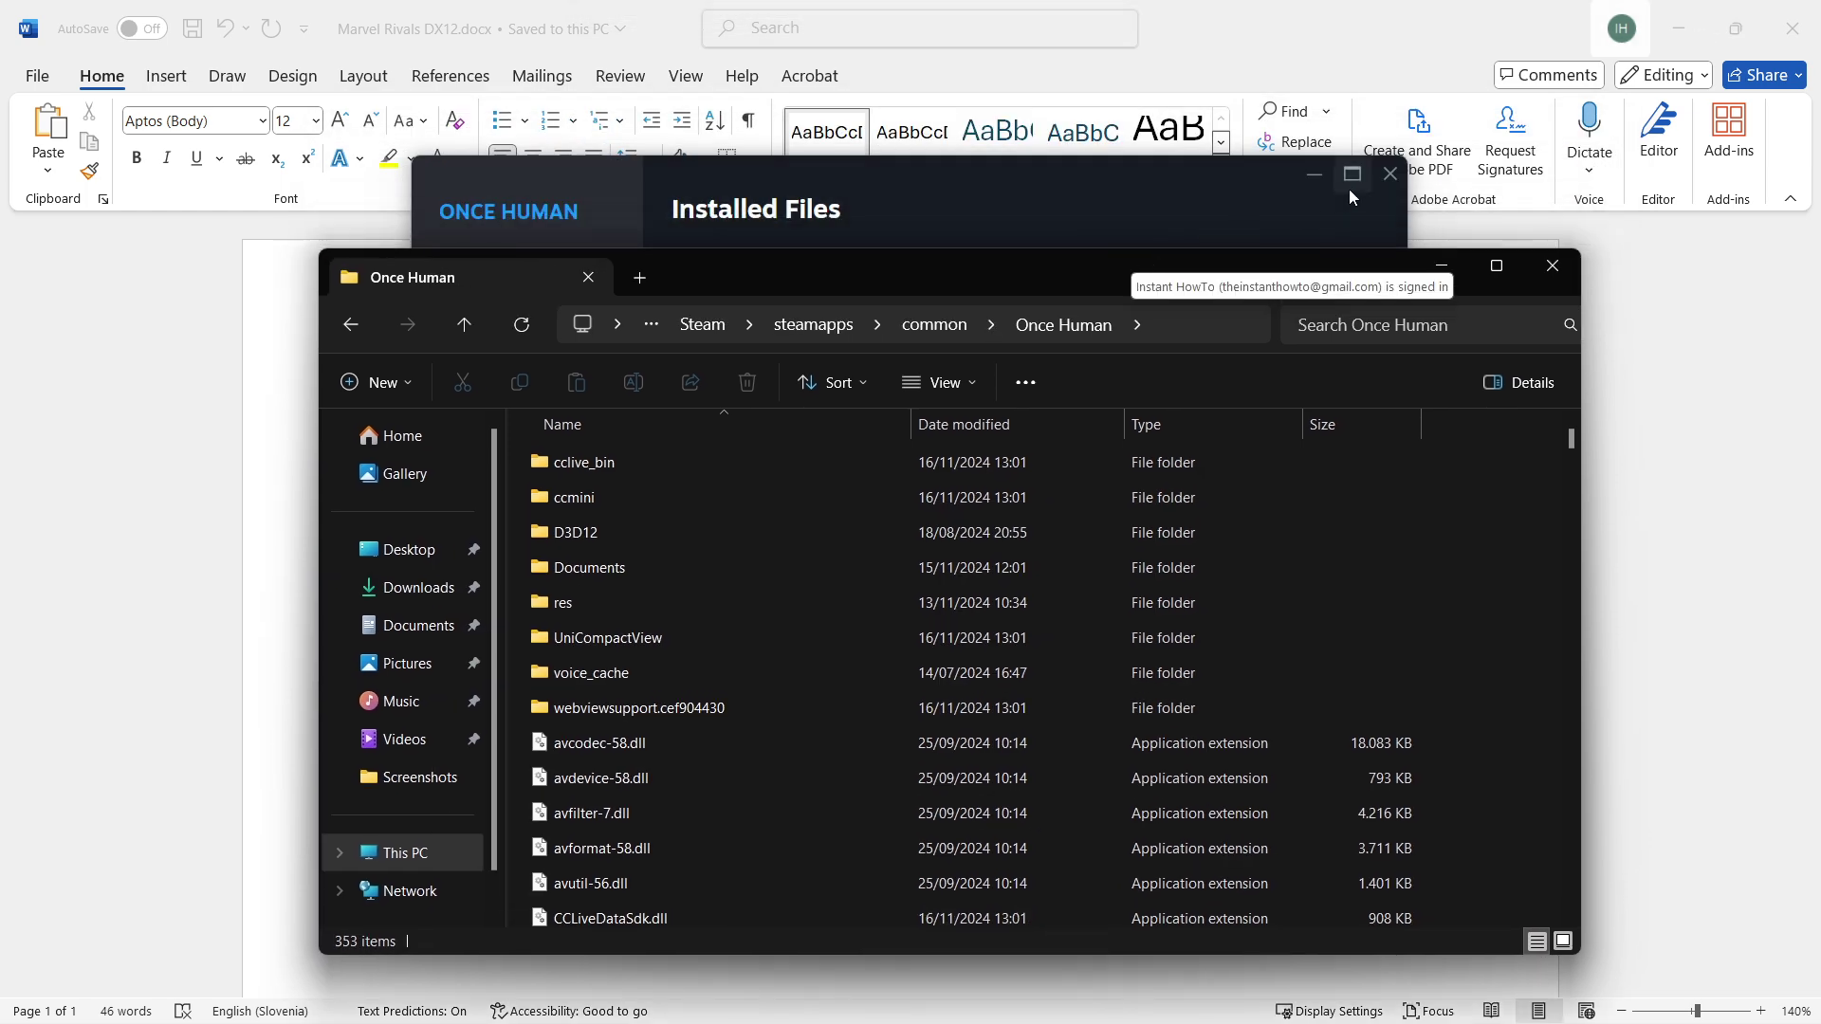
pyautogui.click(1390, 174)
pyautogui.moveTo(1098, 266); pyautogui.dragTo(1086, 153)
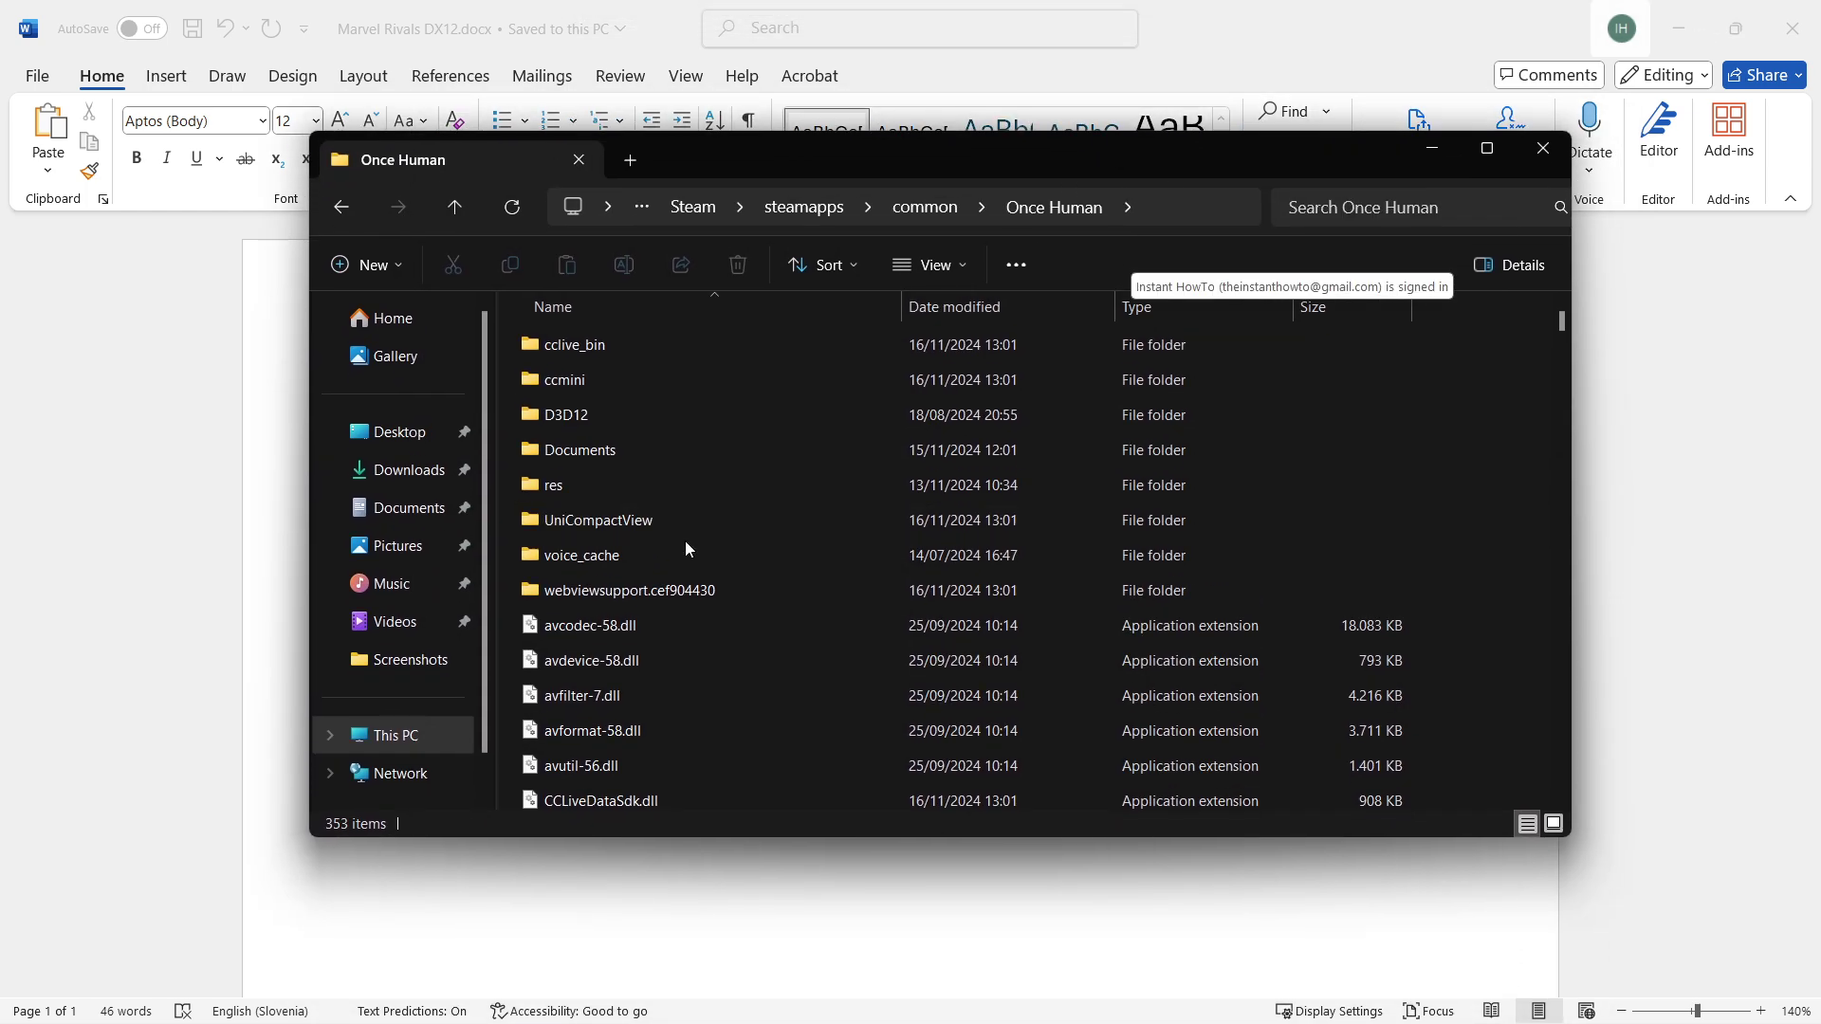
# - Confirm File name extensions is checked in Explorer's View > Show options
pyautogui.scroll(-1, 672, 563)
pyautogui.scroll(-1, 655, 626)
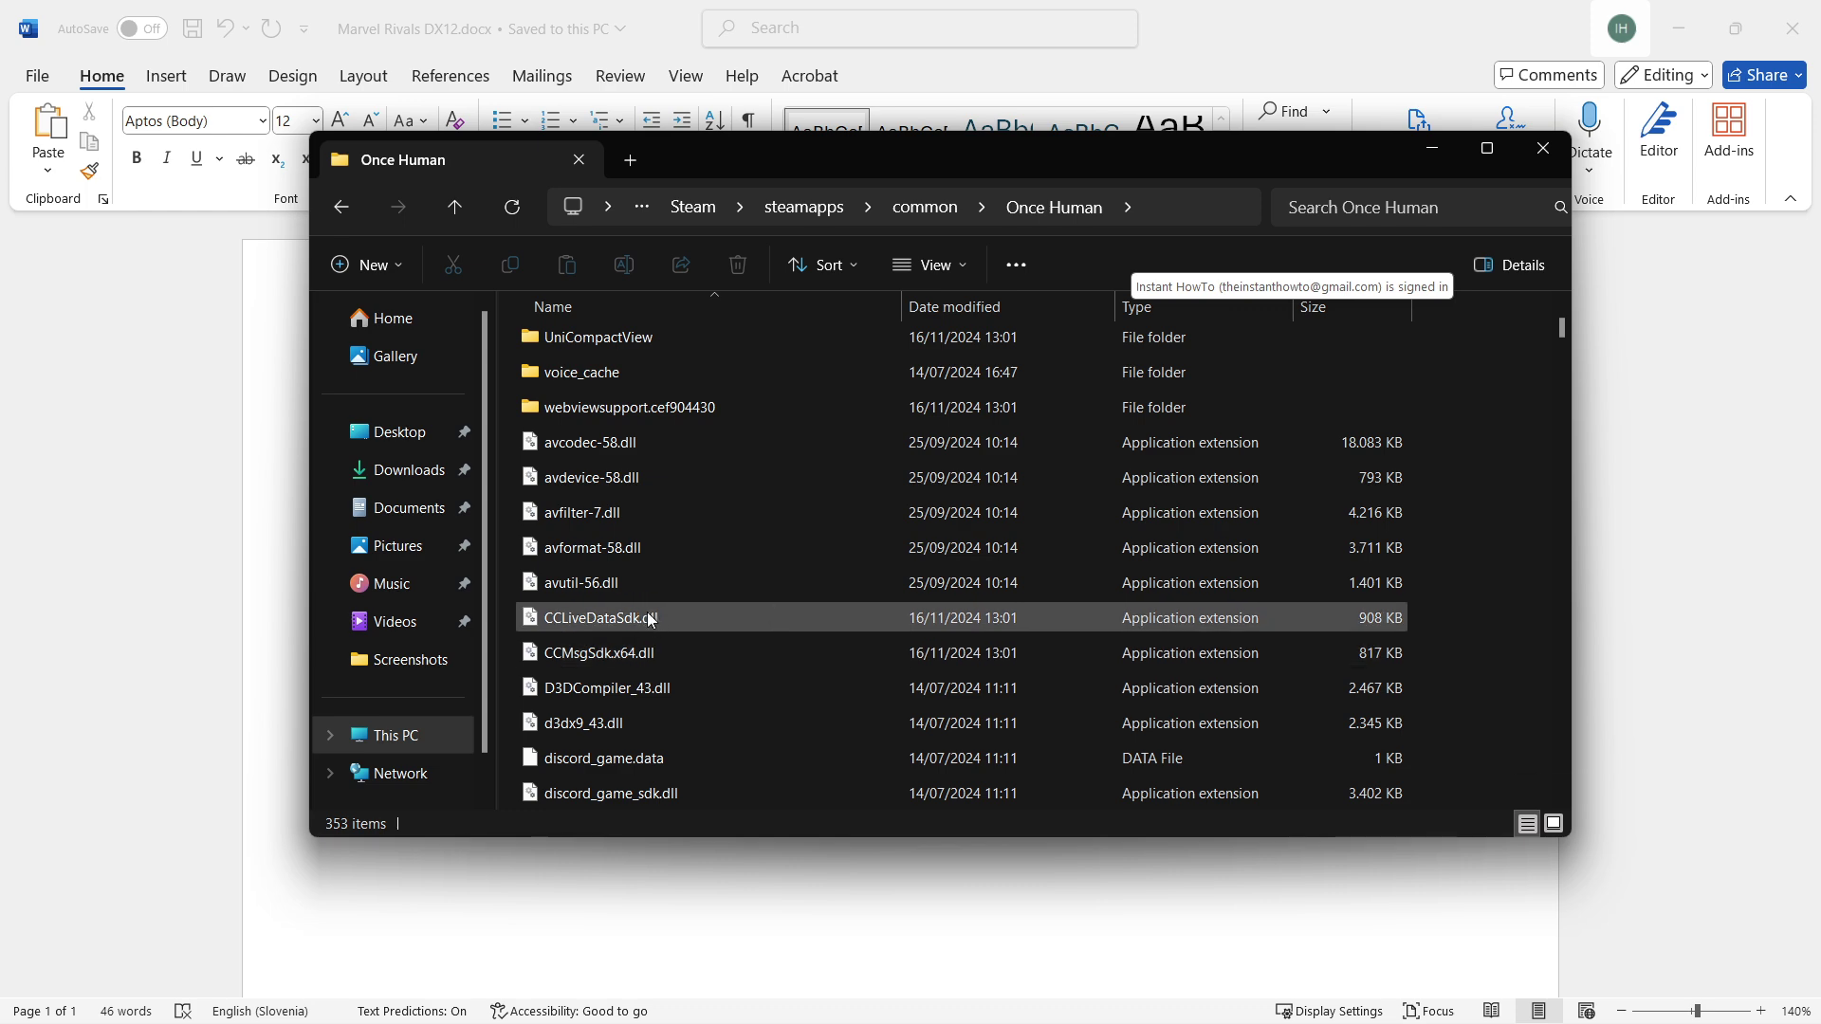
pyautogui.click(947, 274)
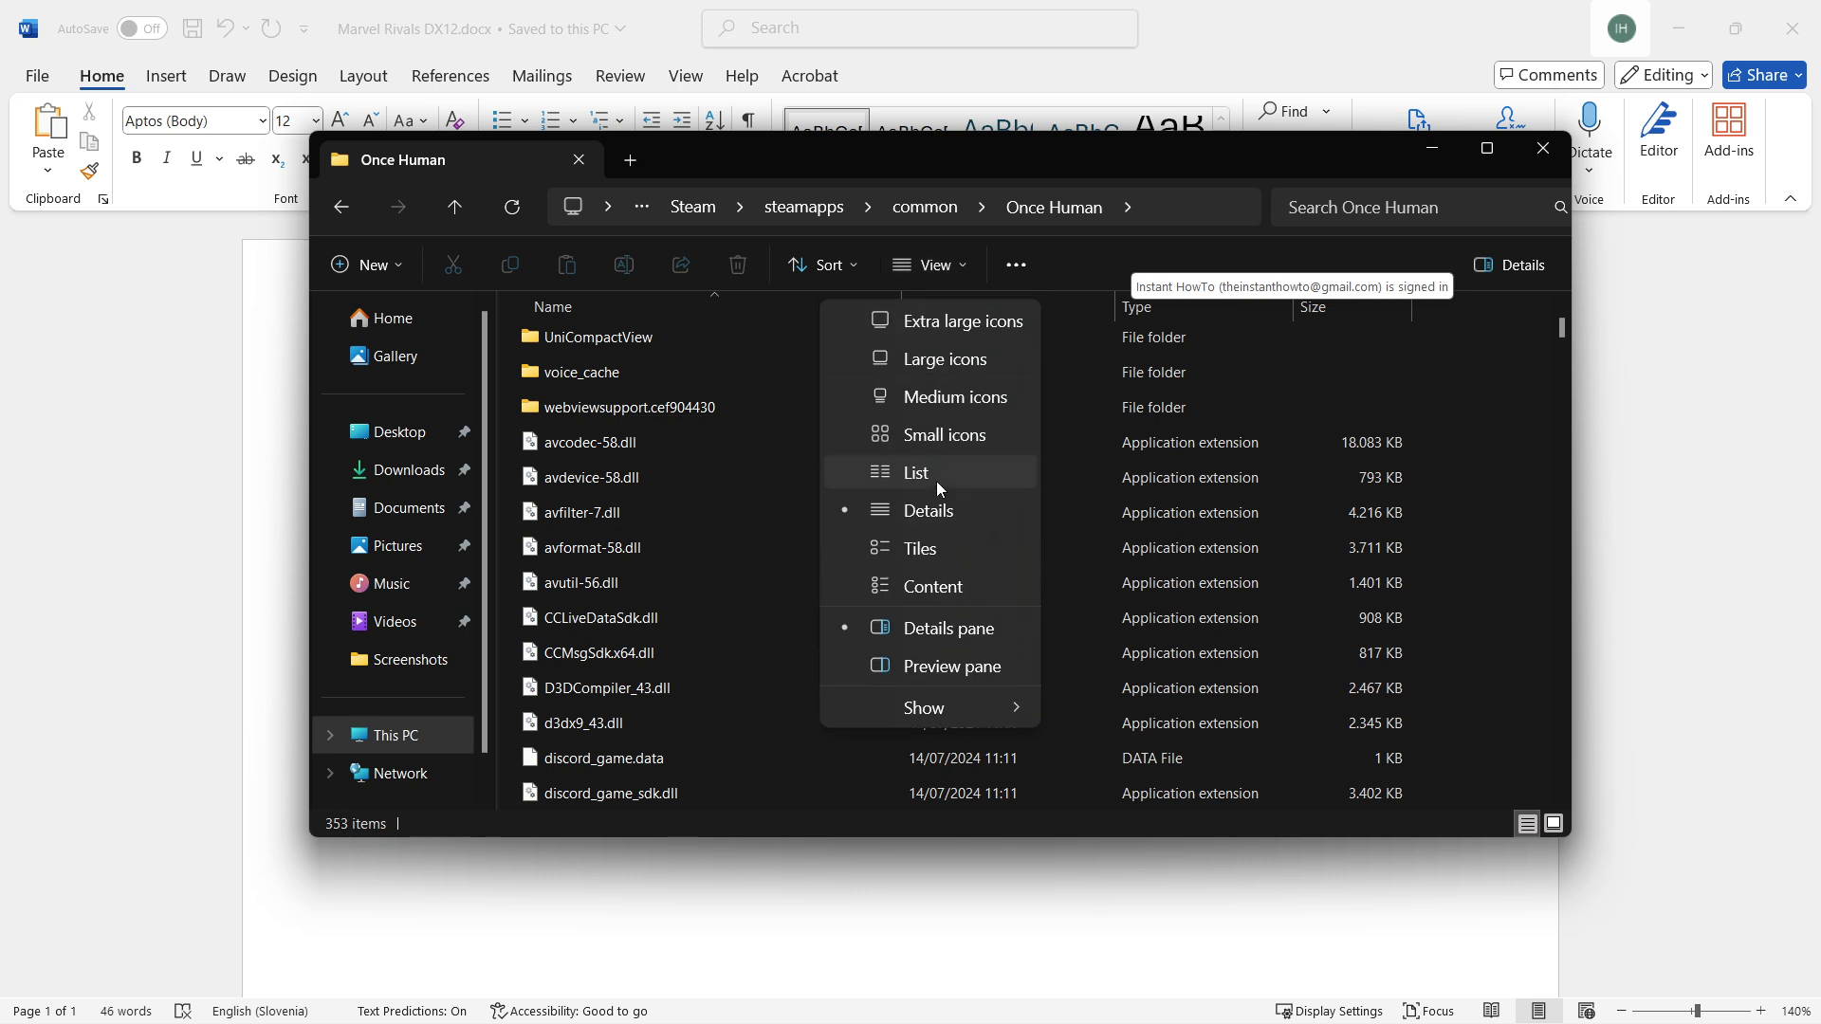
pyautogui.moveTo(939, 713)
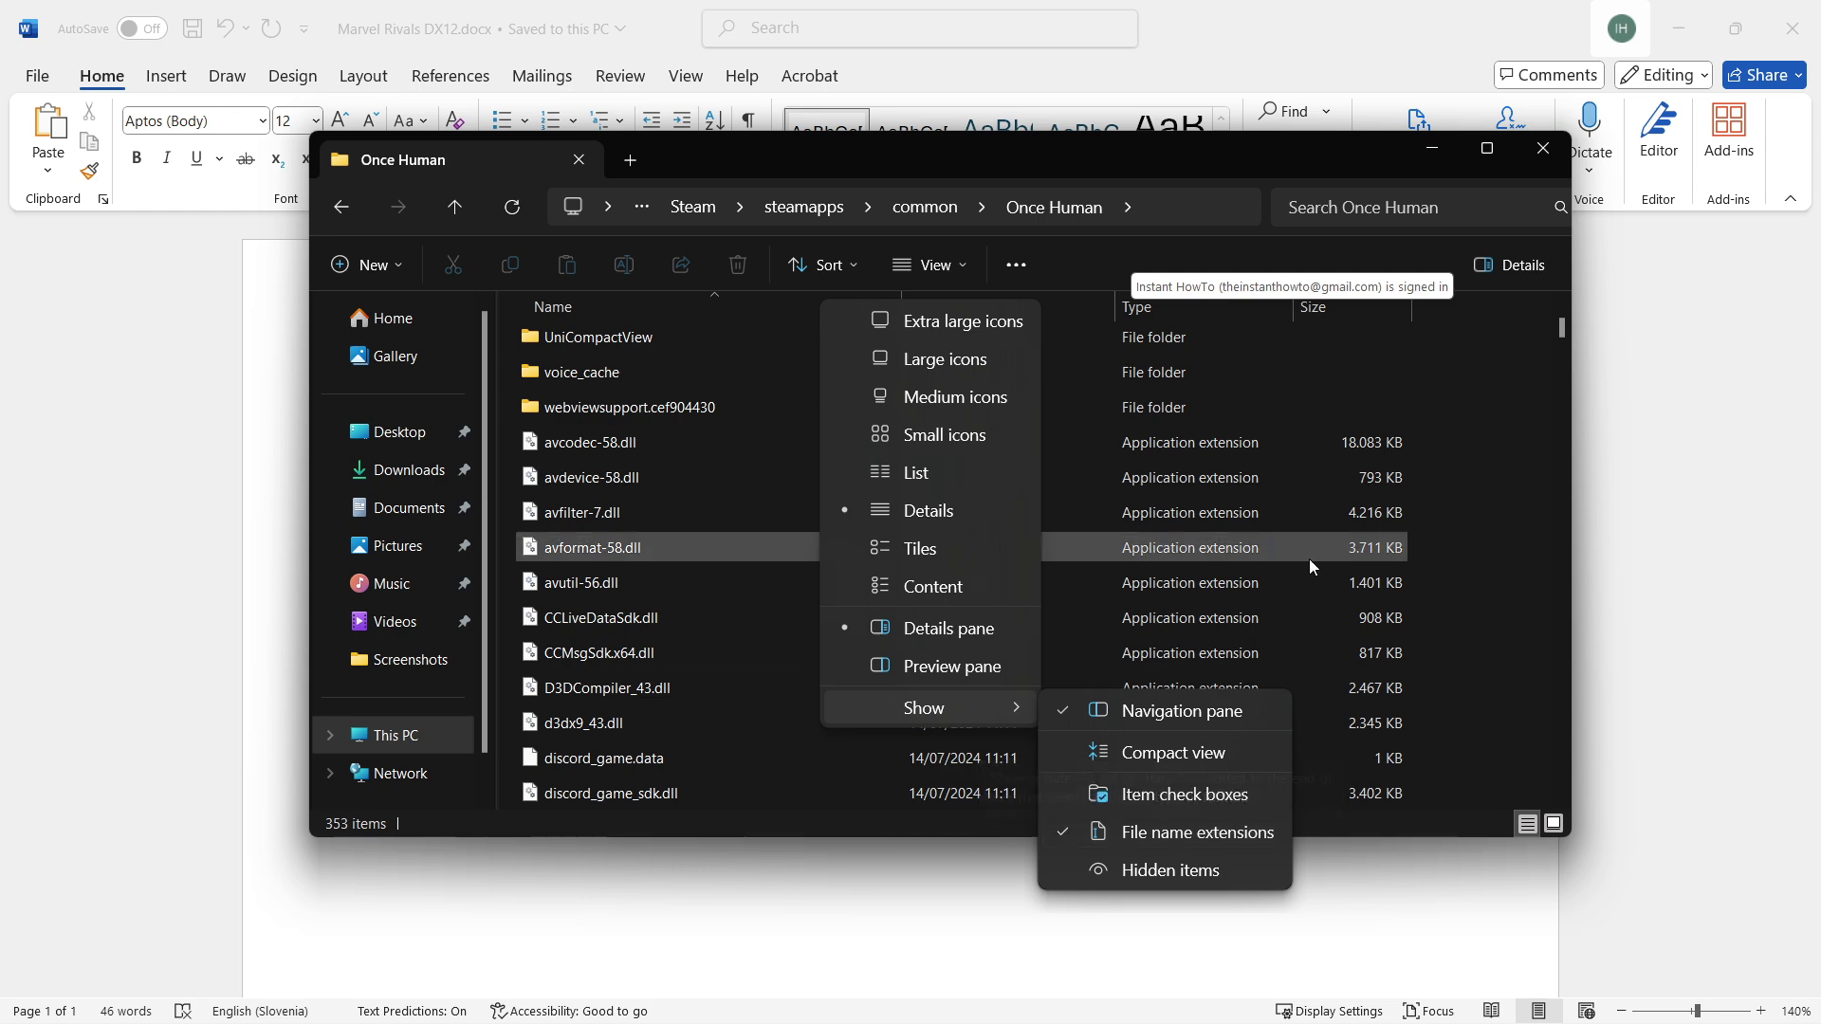
pyautogui.click(1471, 440)
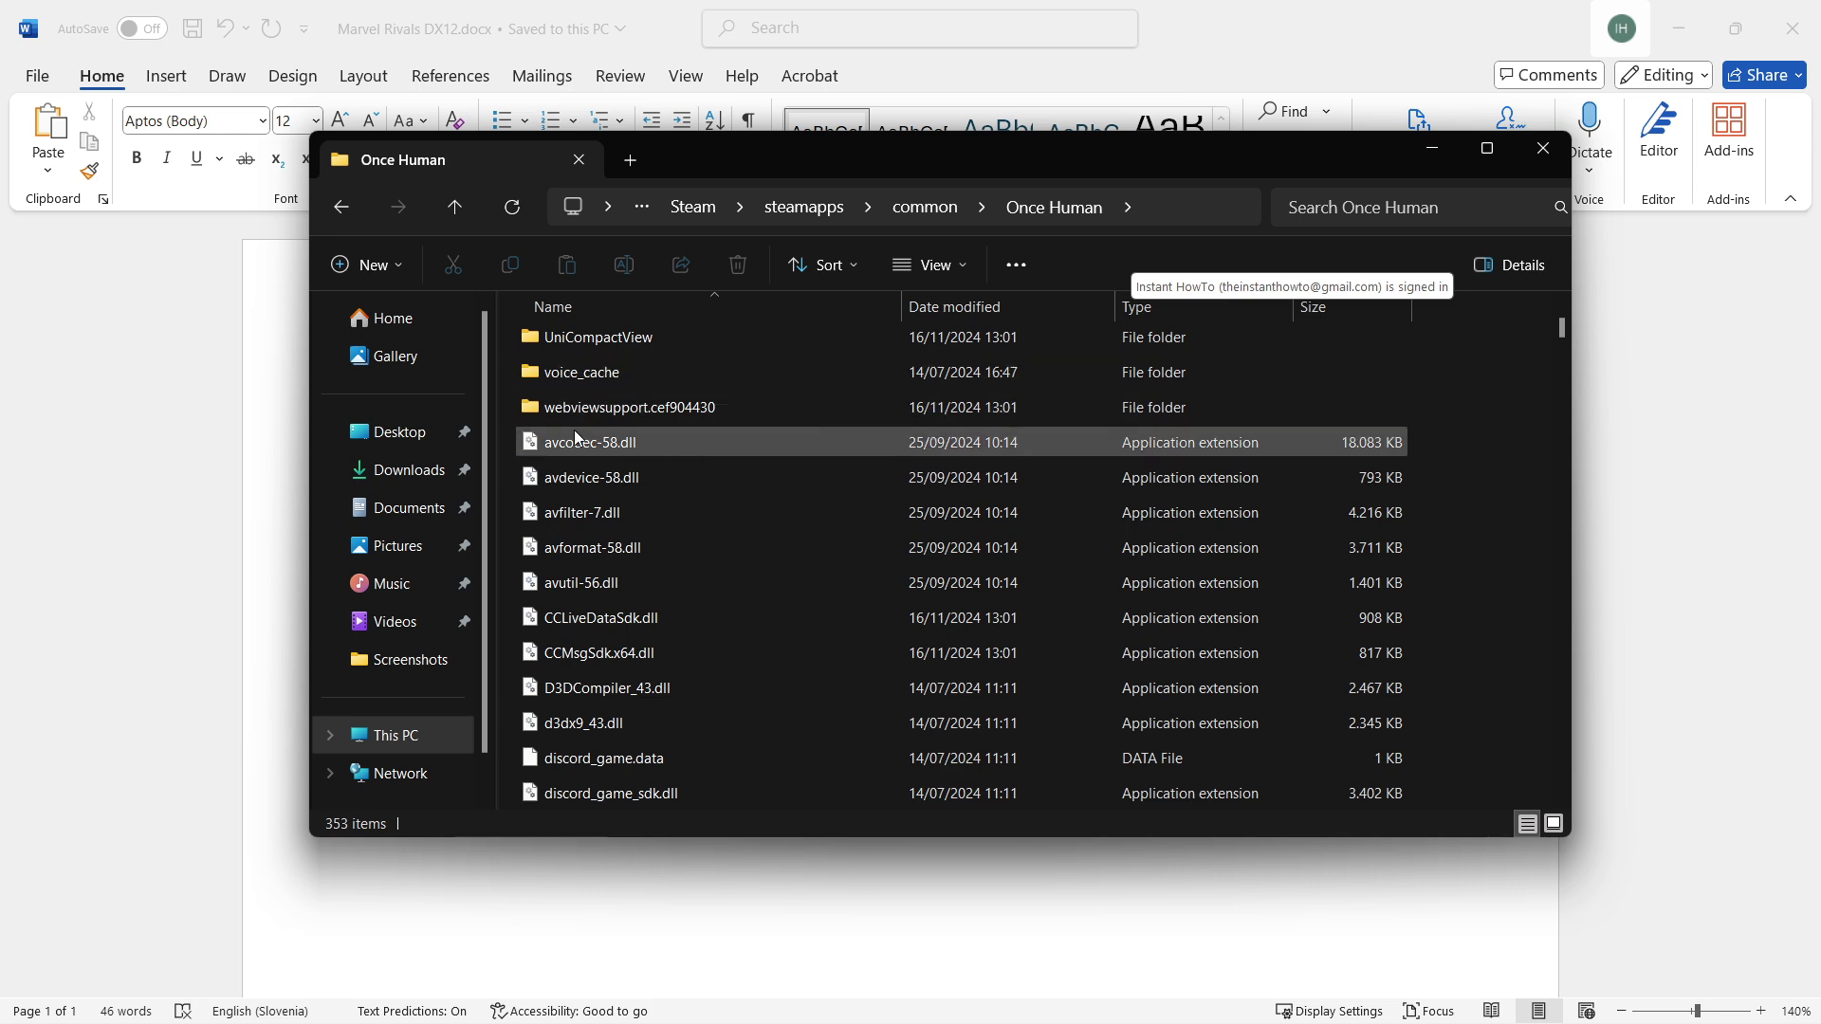
# - Scroll through the Once Human folder until the 57,602 KB ONCE_HUMAN.exe is in view
pyautogui.scroll(-4, 623, 519)
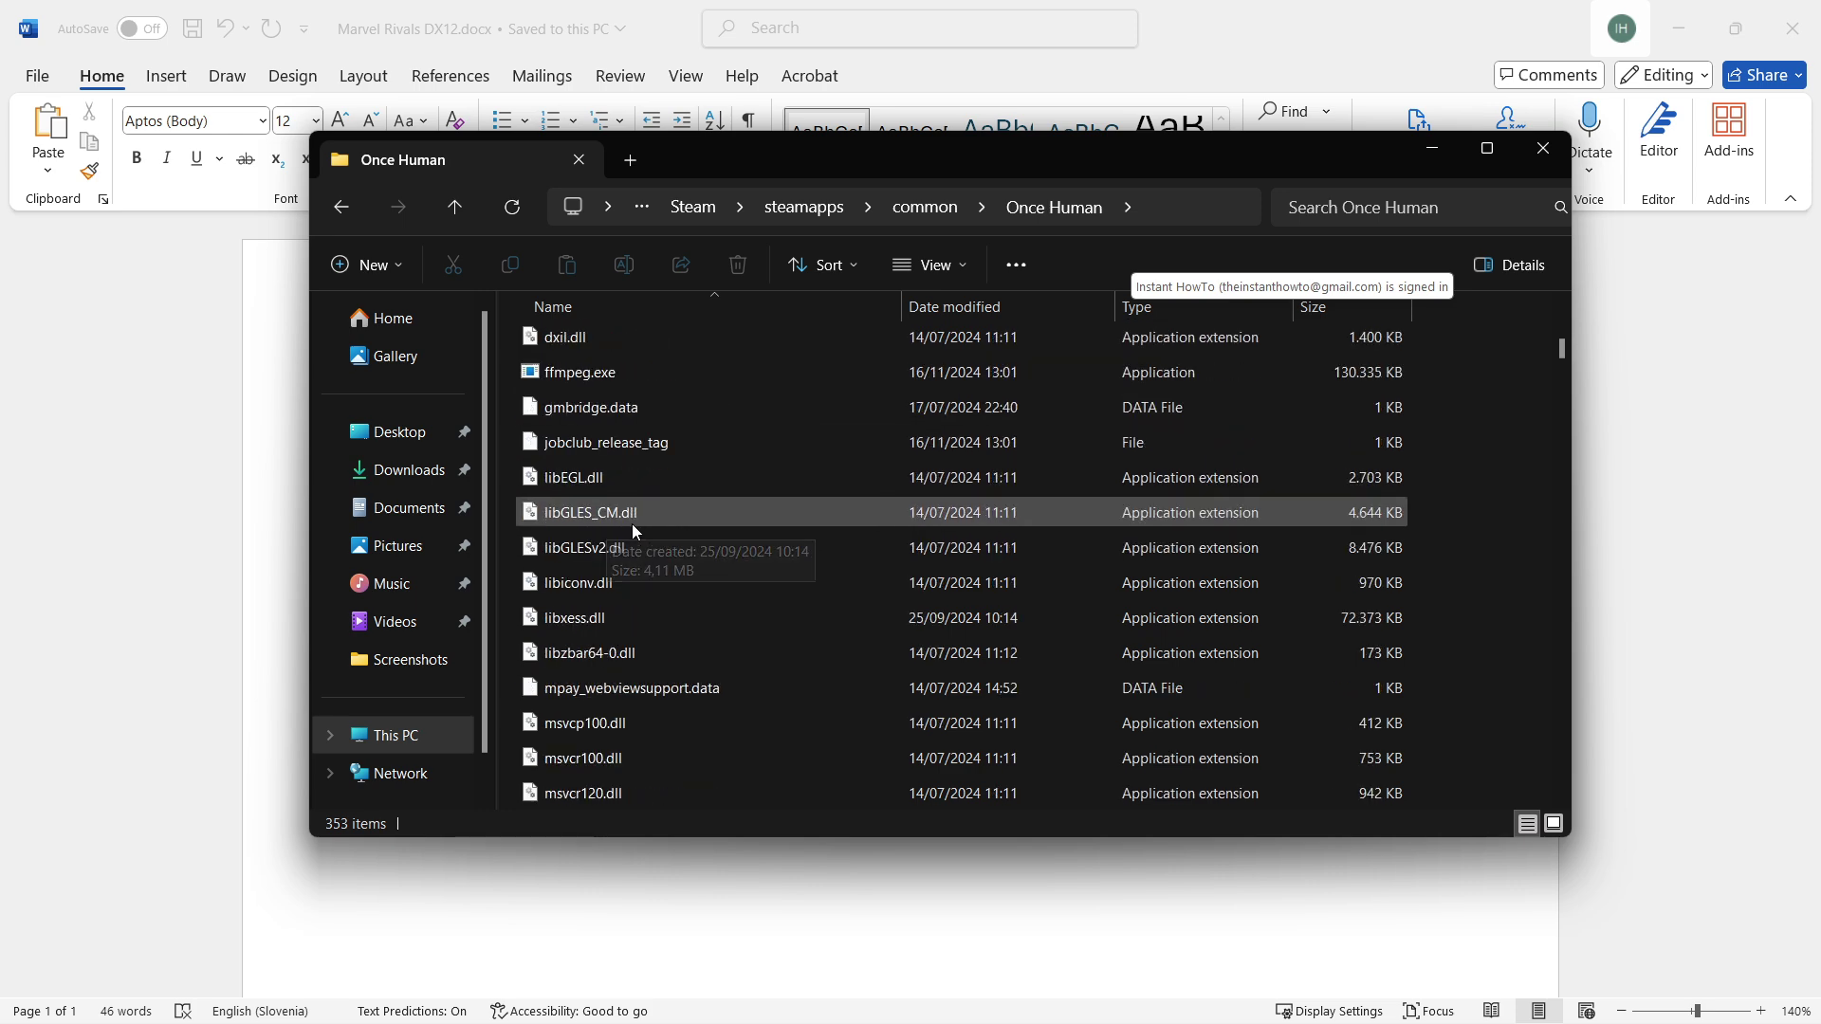
pyautogui.scroll(-2, 730, 528)
pyautogui.scroll(-4, 721, 607)
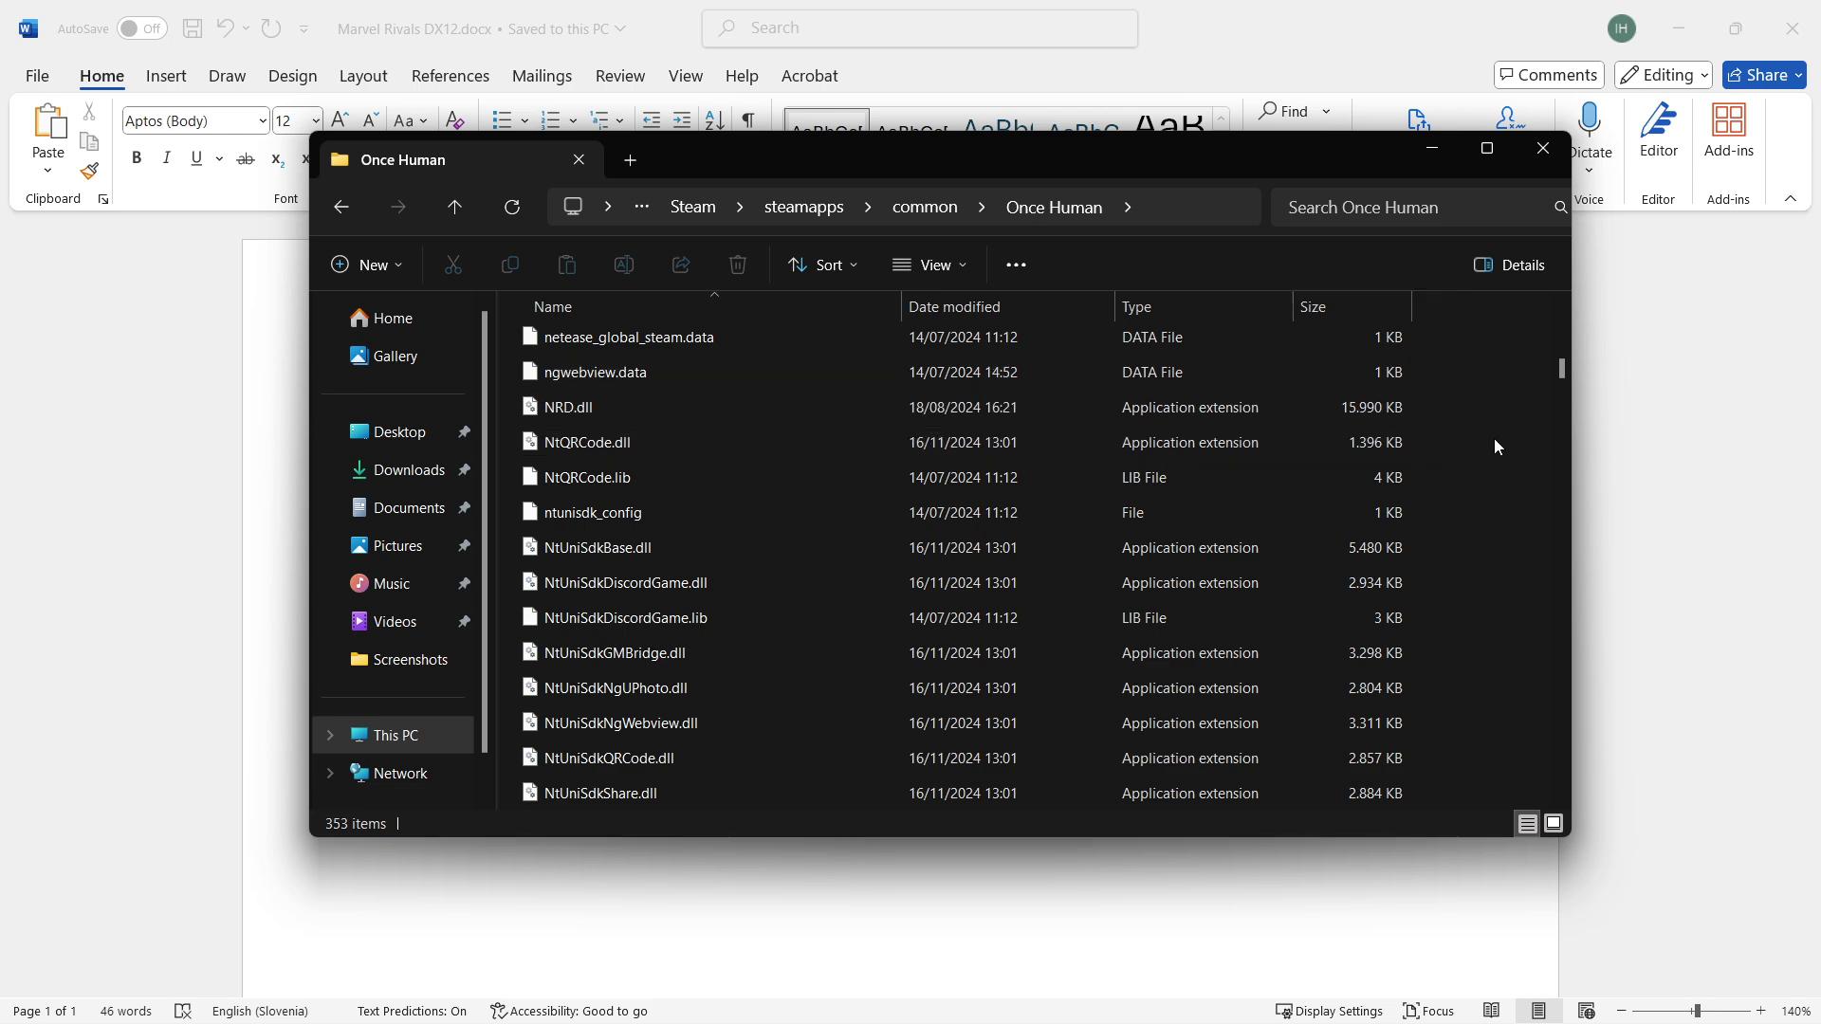
pyautogui.moveTo(1201, 164); pyautogui.dragTo(1122, 725)
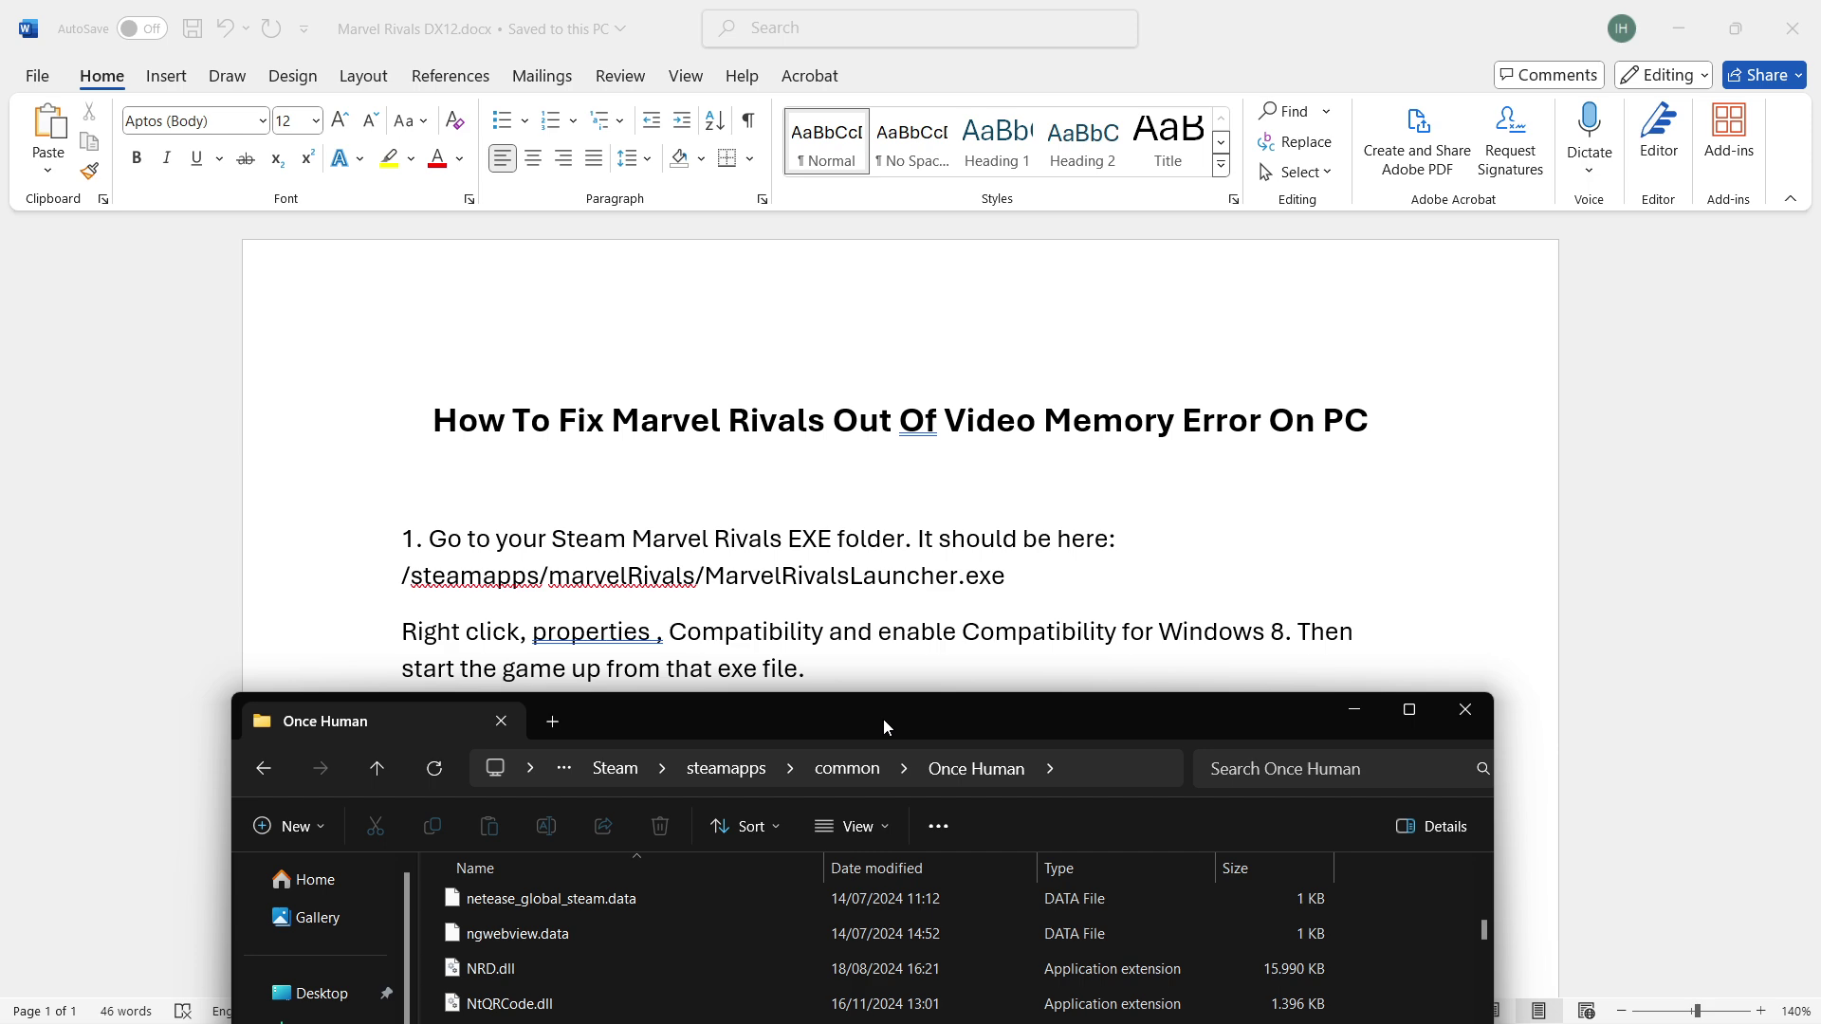
pyautogui.moveTo(883, 719); pyautogui.dragTo(944, 208)
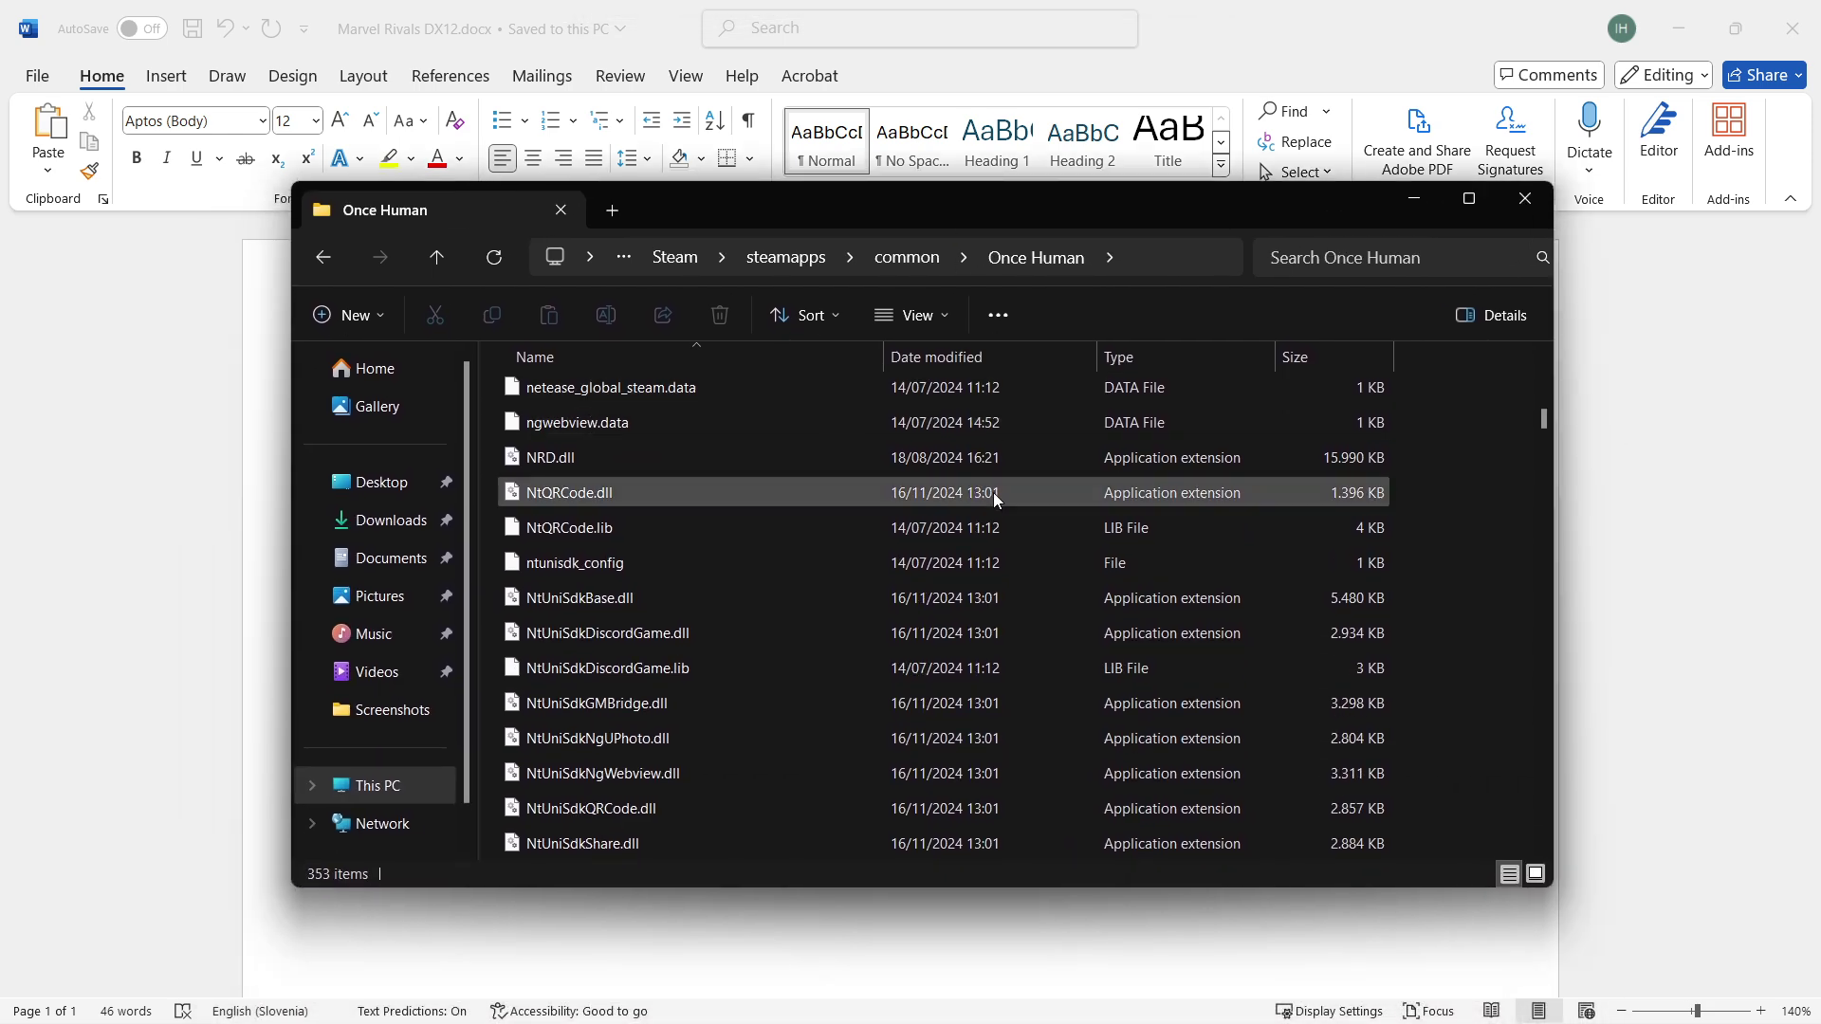
pyautogui.scroll(5, 993, 493)
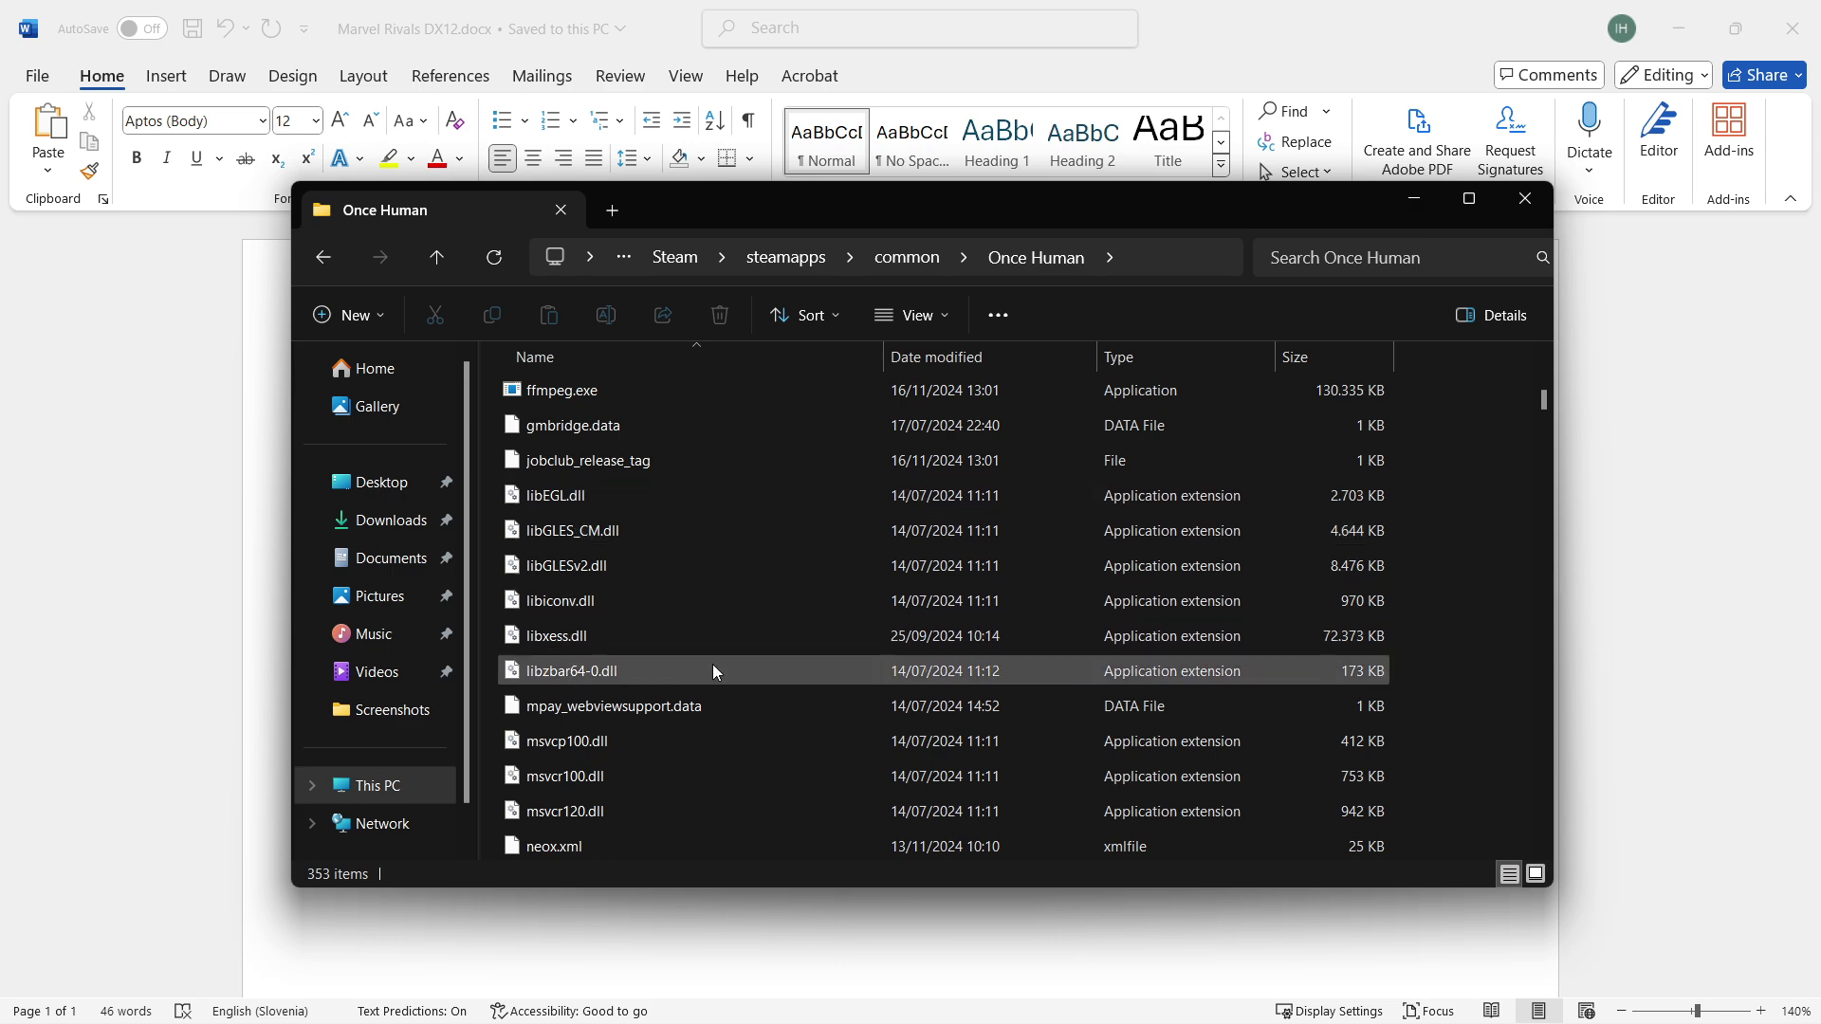
pyautogui.scroll(-4, 683, 624)
pyautogui.scroll(-1, 693, 636)
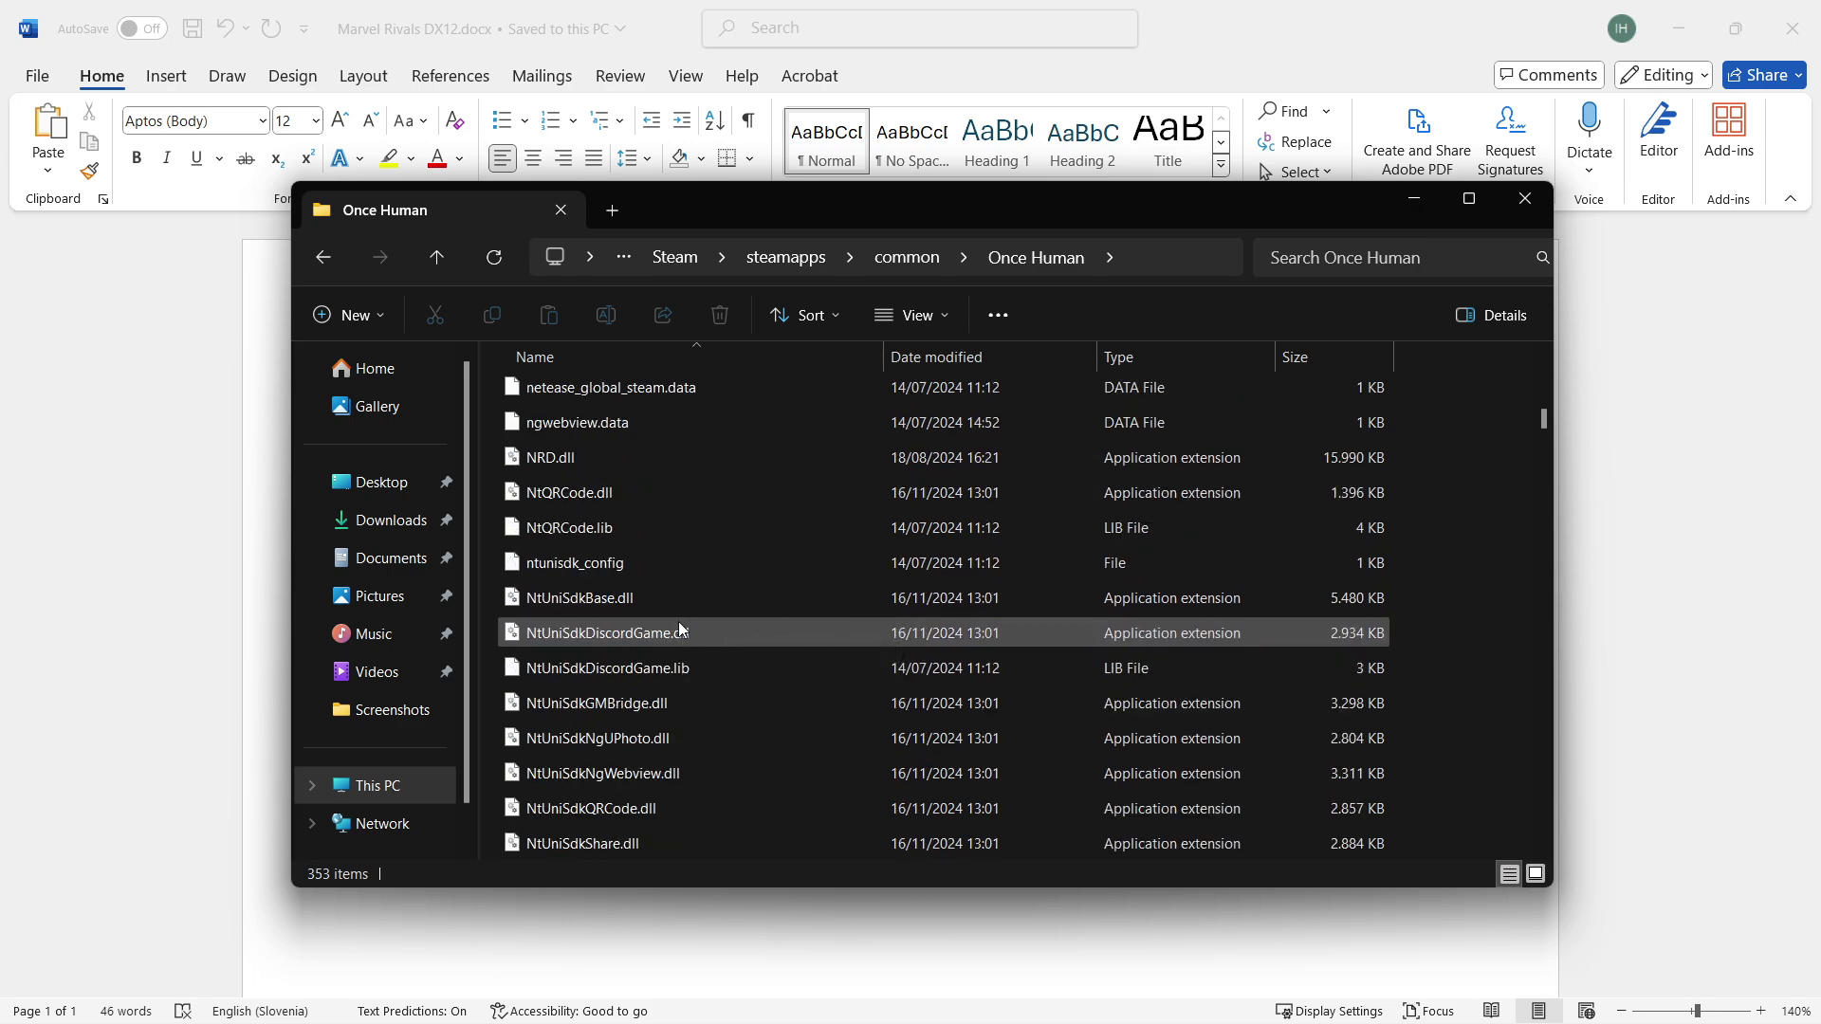
pyautogui.scroll(-20, 713, 573)
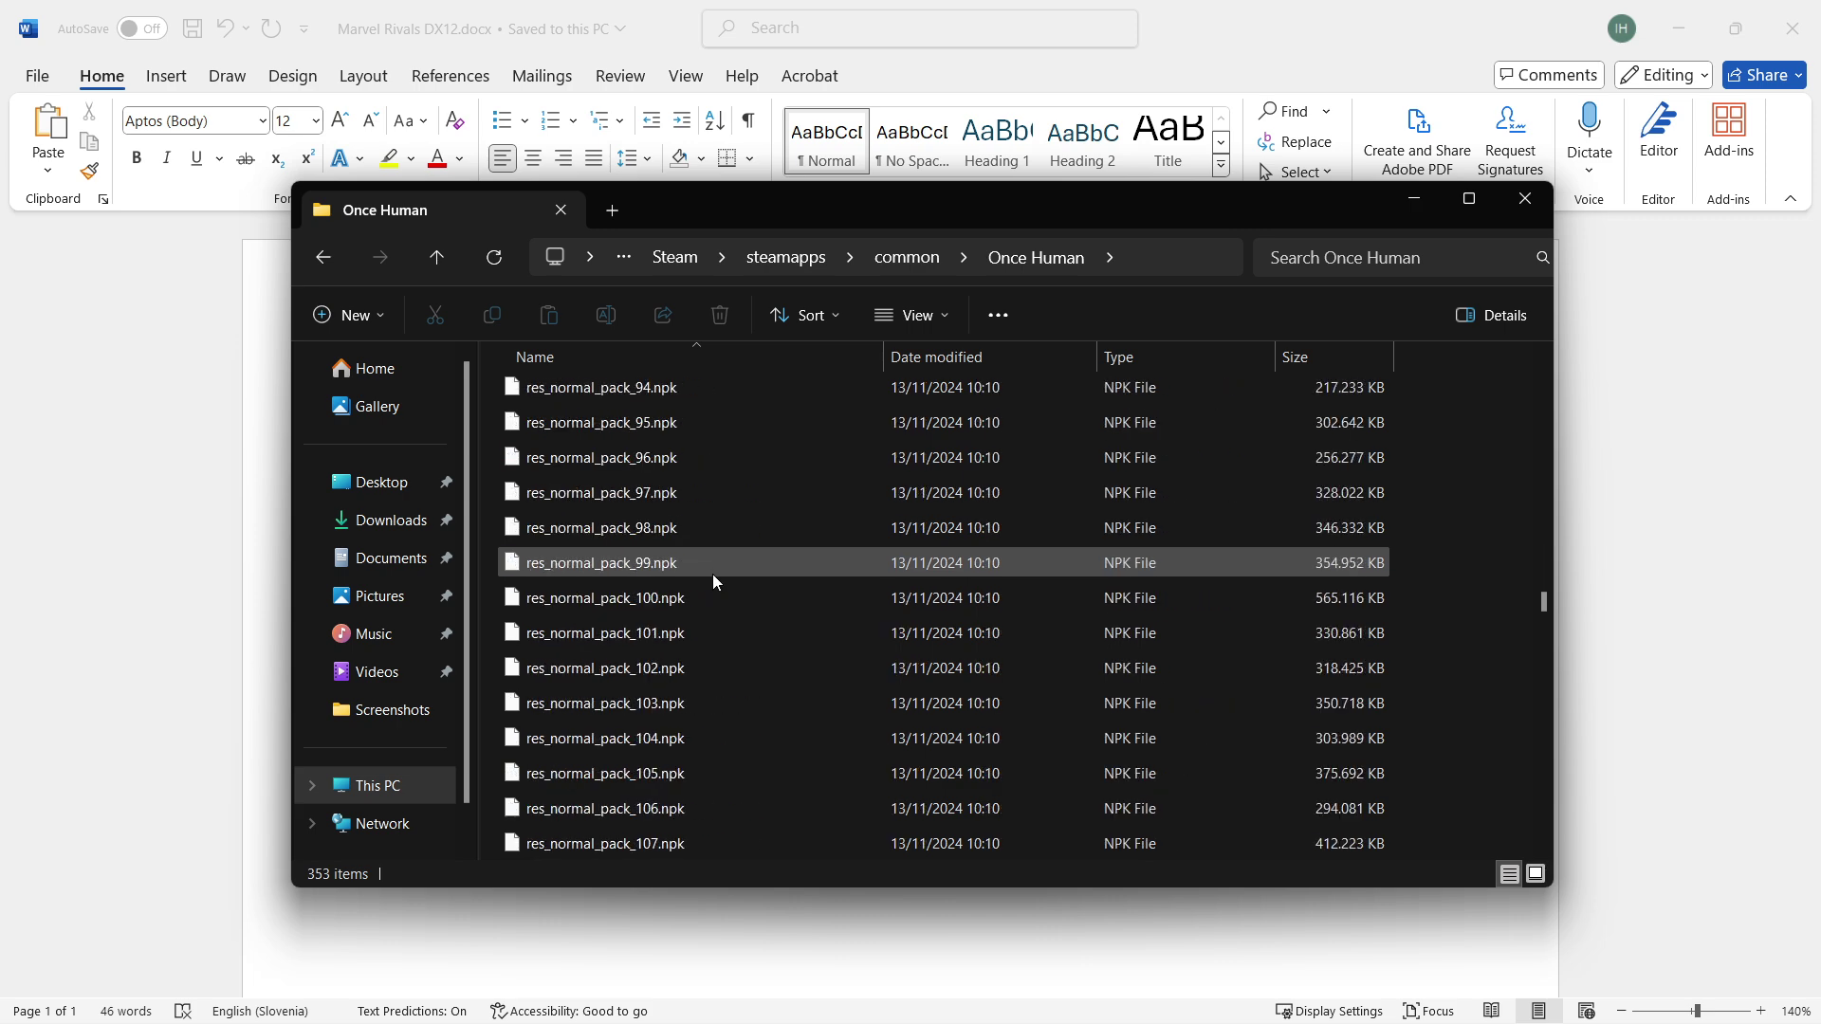
pyautogui.scroll(-20, 713, 575)
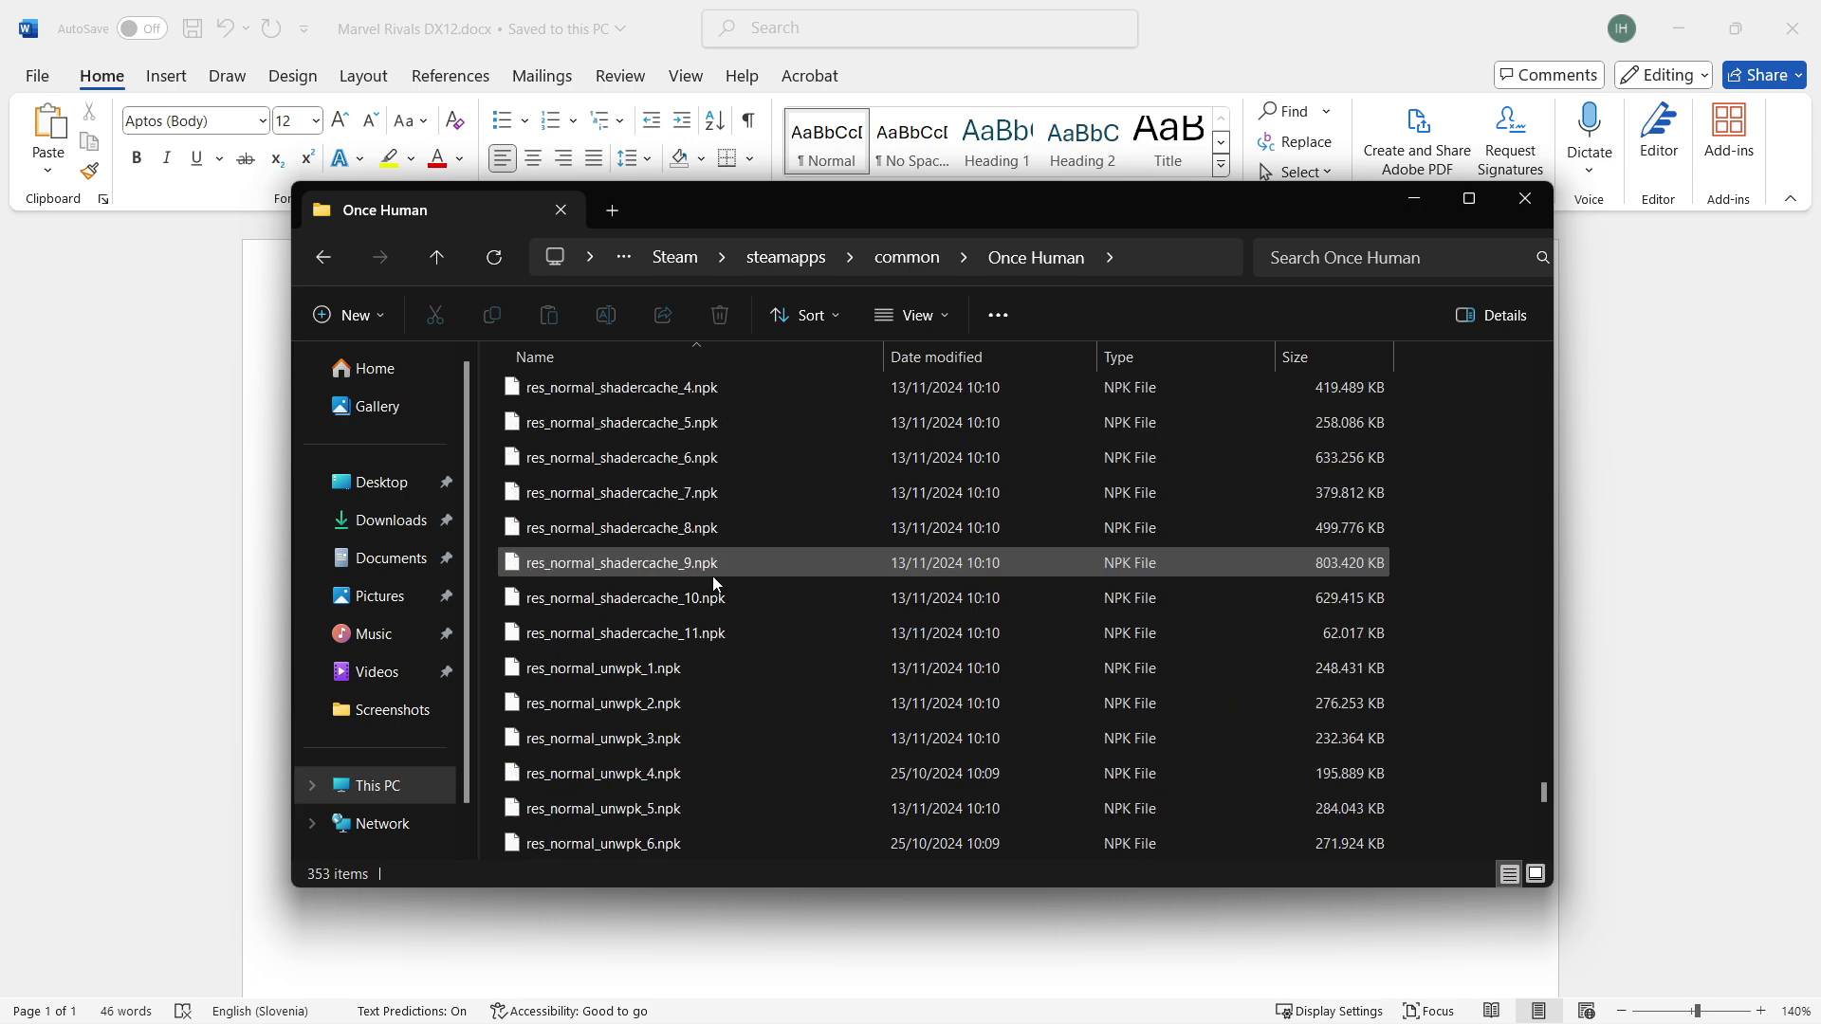
pyautogui.scroll(-20, 712, 577)
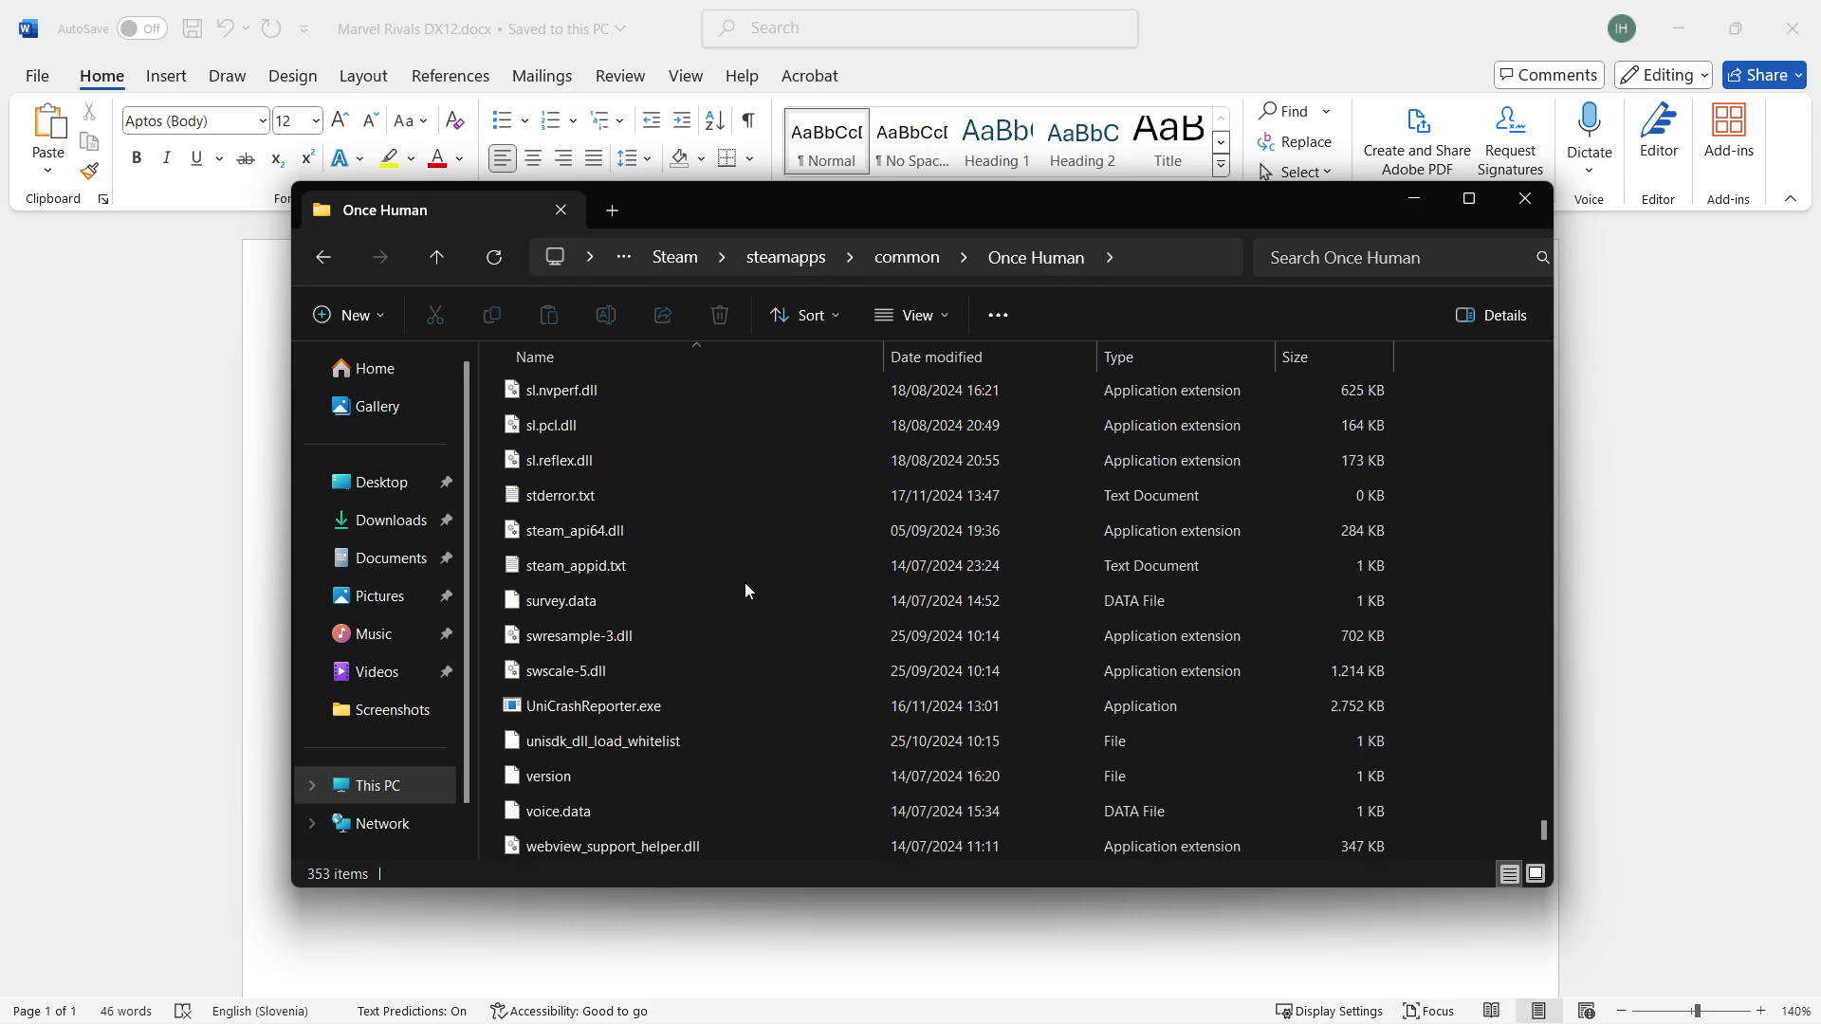
pyautogui.scroll(15, 728, 597)
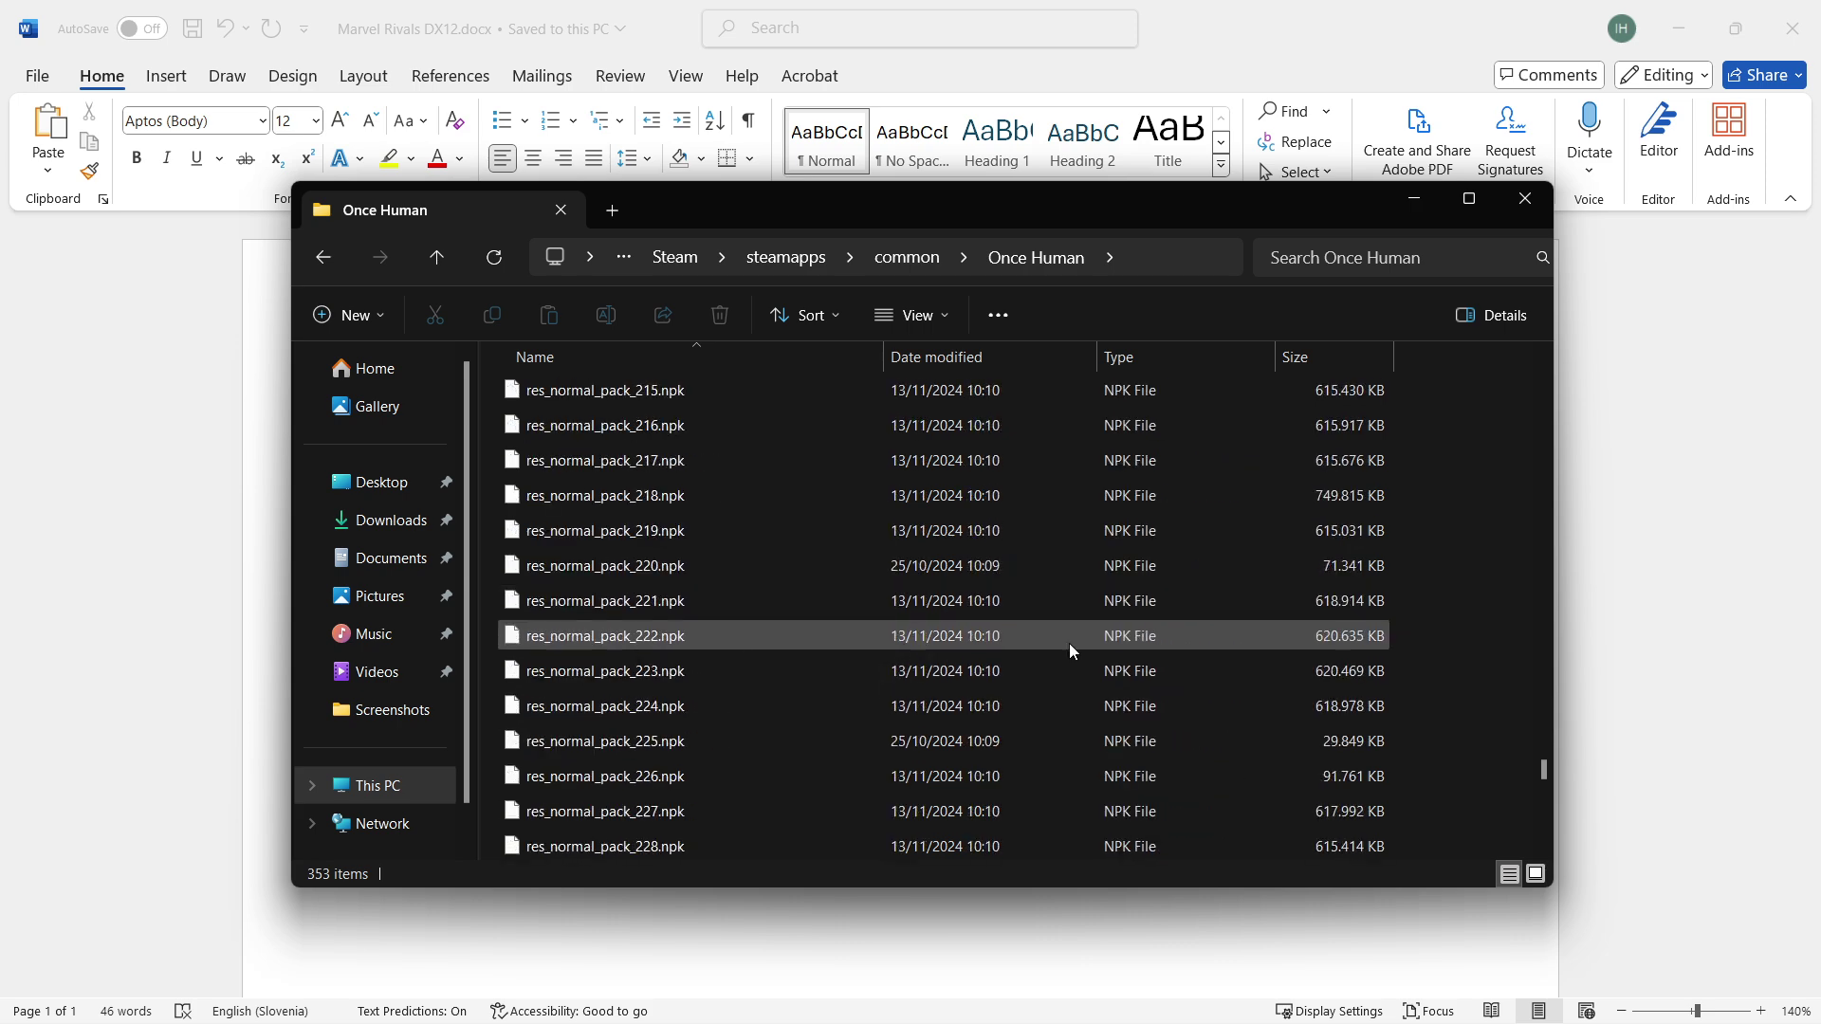
pyautogui.scroll(1, 1071, 650)
pyautogui.moveTo(1545, 762); pyautogui.dragTo(1534, 432)
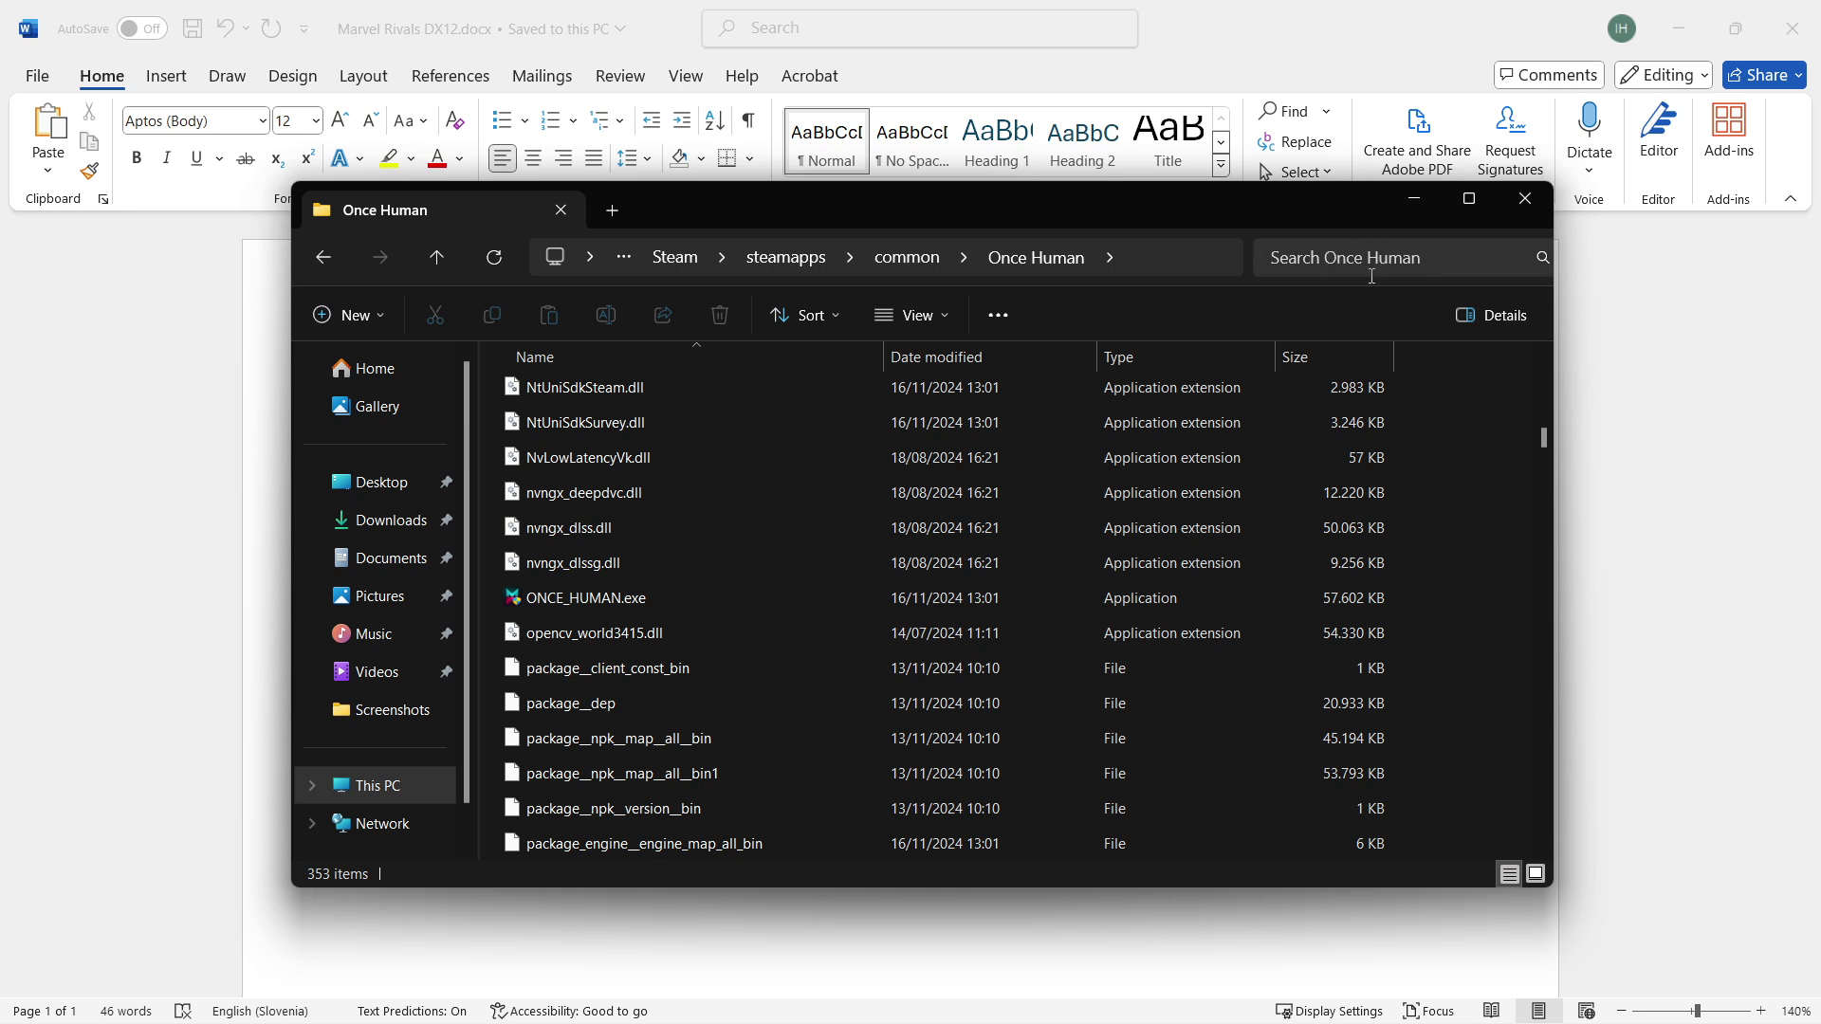
# - Select ONCE_HUMAN.exe in the Once Human folder
pyautogui.click(641, 600)
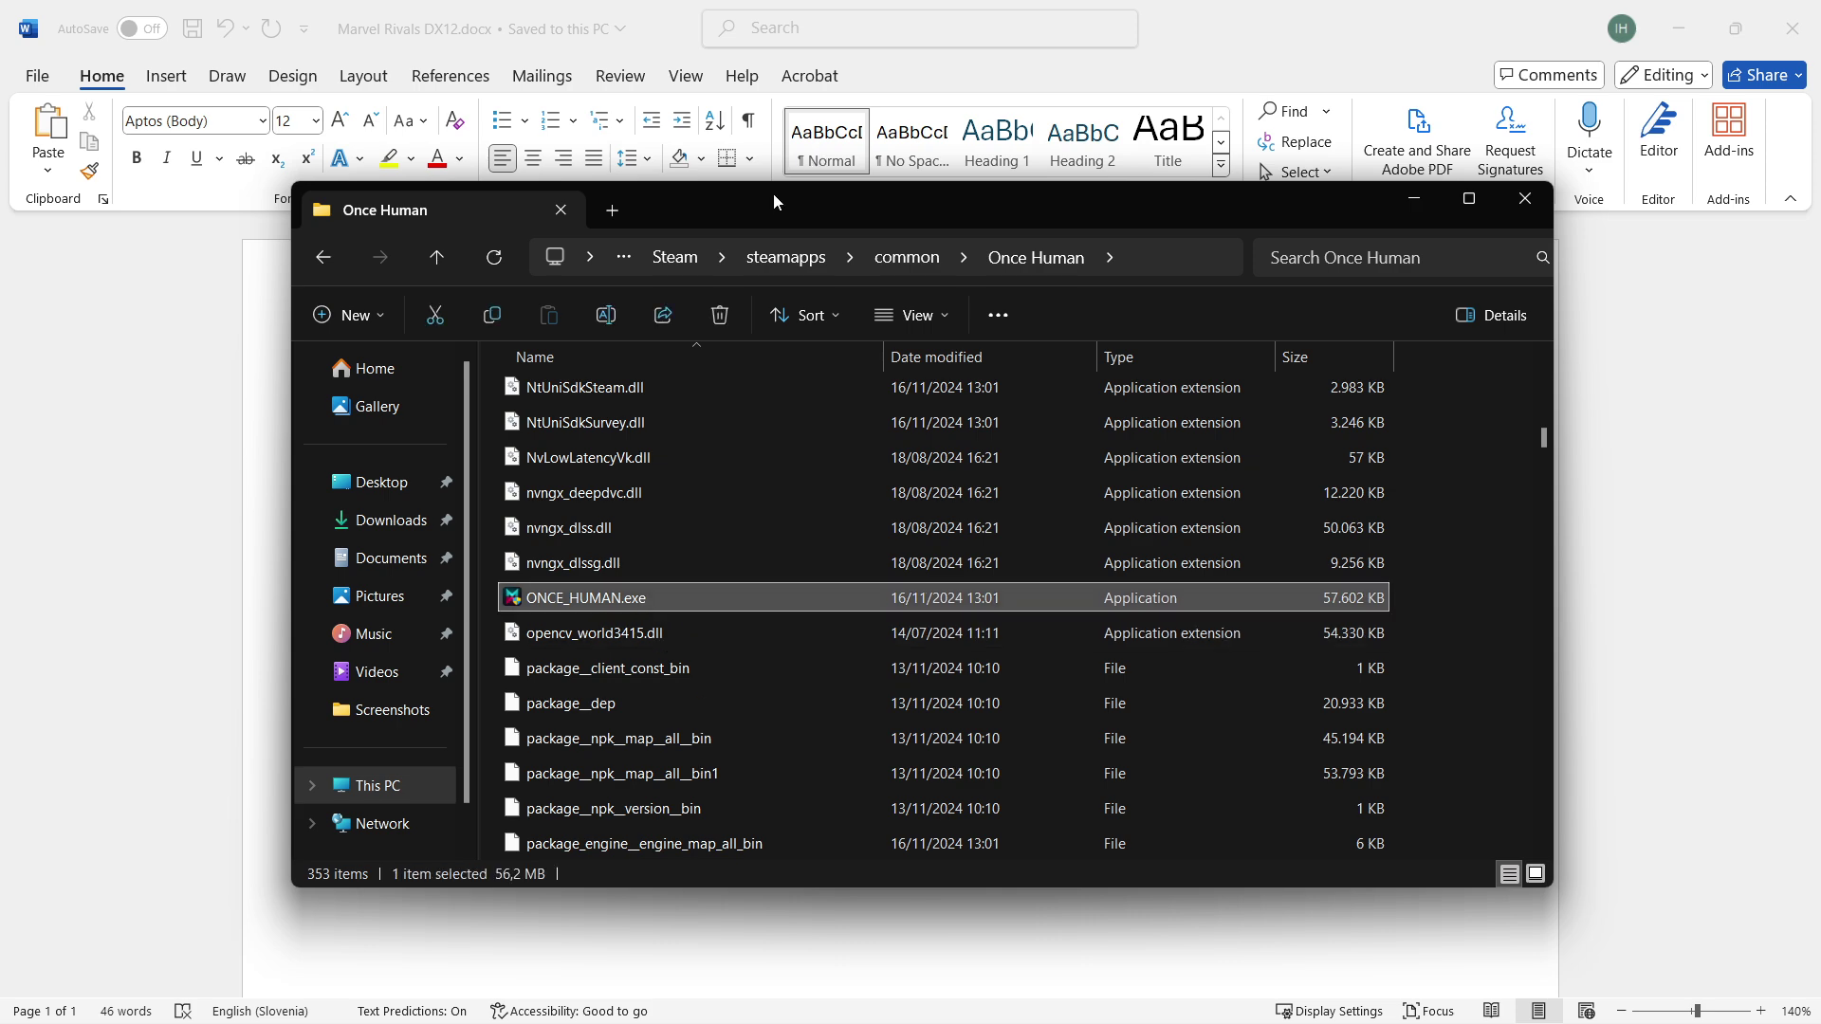
pyautogui.moveTo(773, 193); pyautogui.dragTo(732, 778)
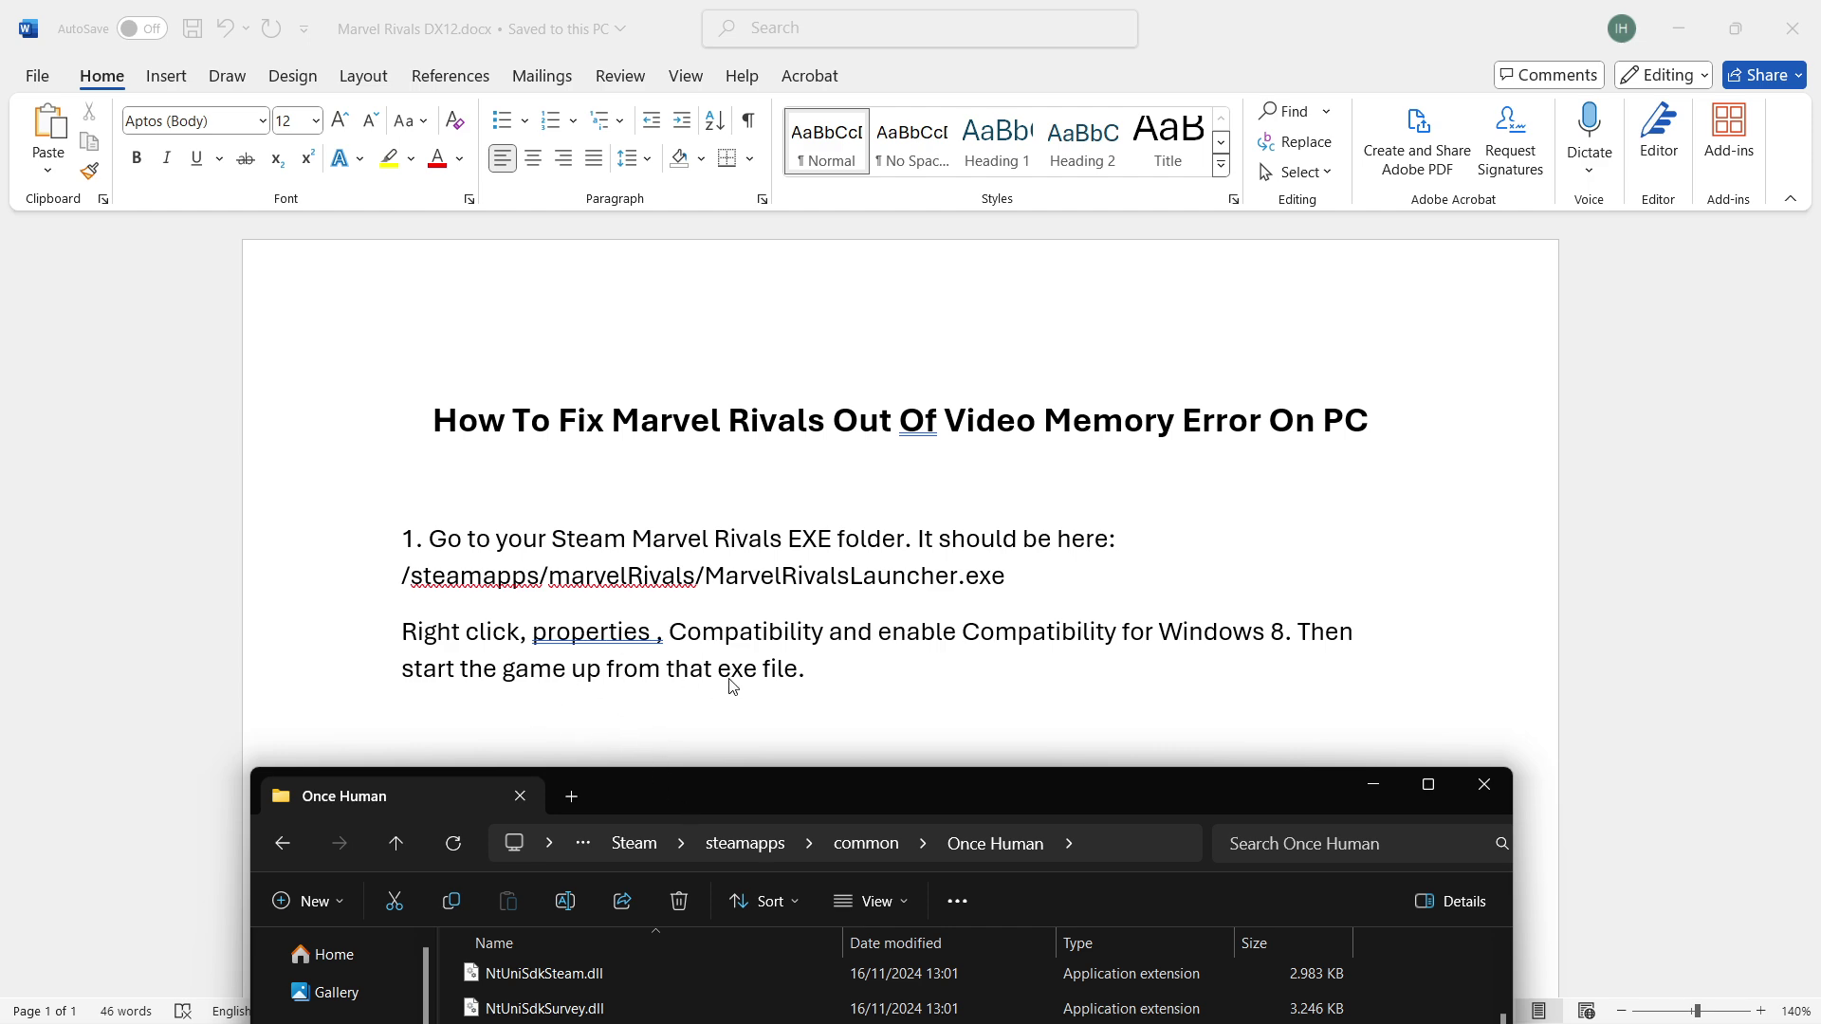
pyautogui.moveTo(846, 819); pyautogui.dragTo(876, 189)
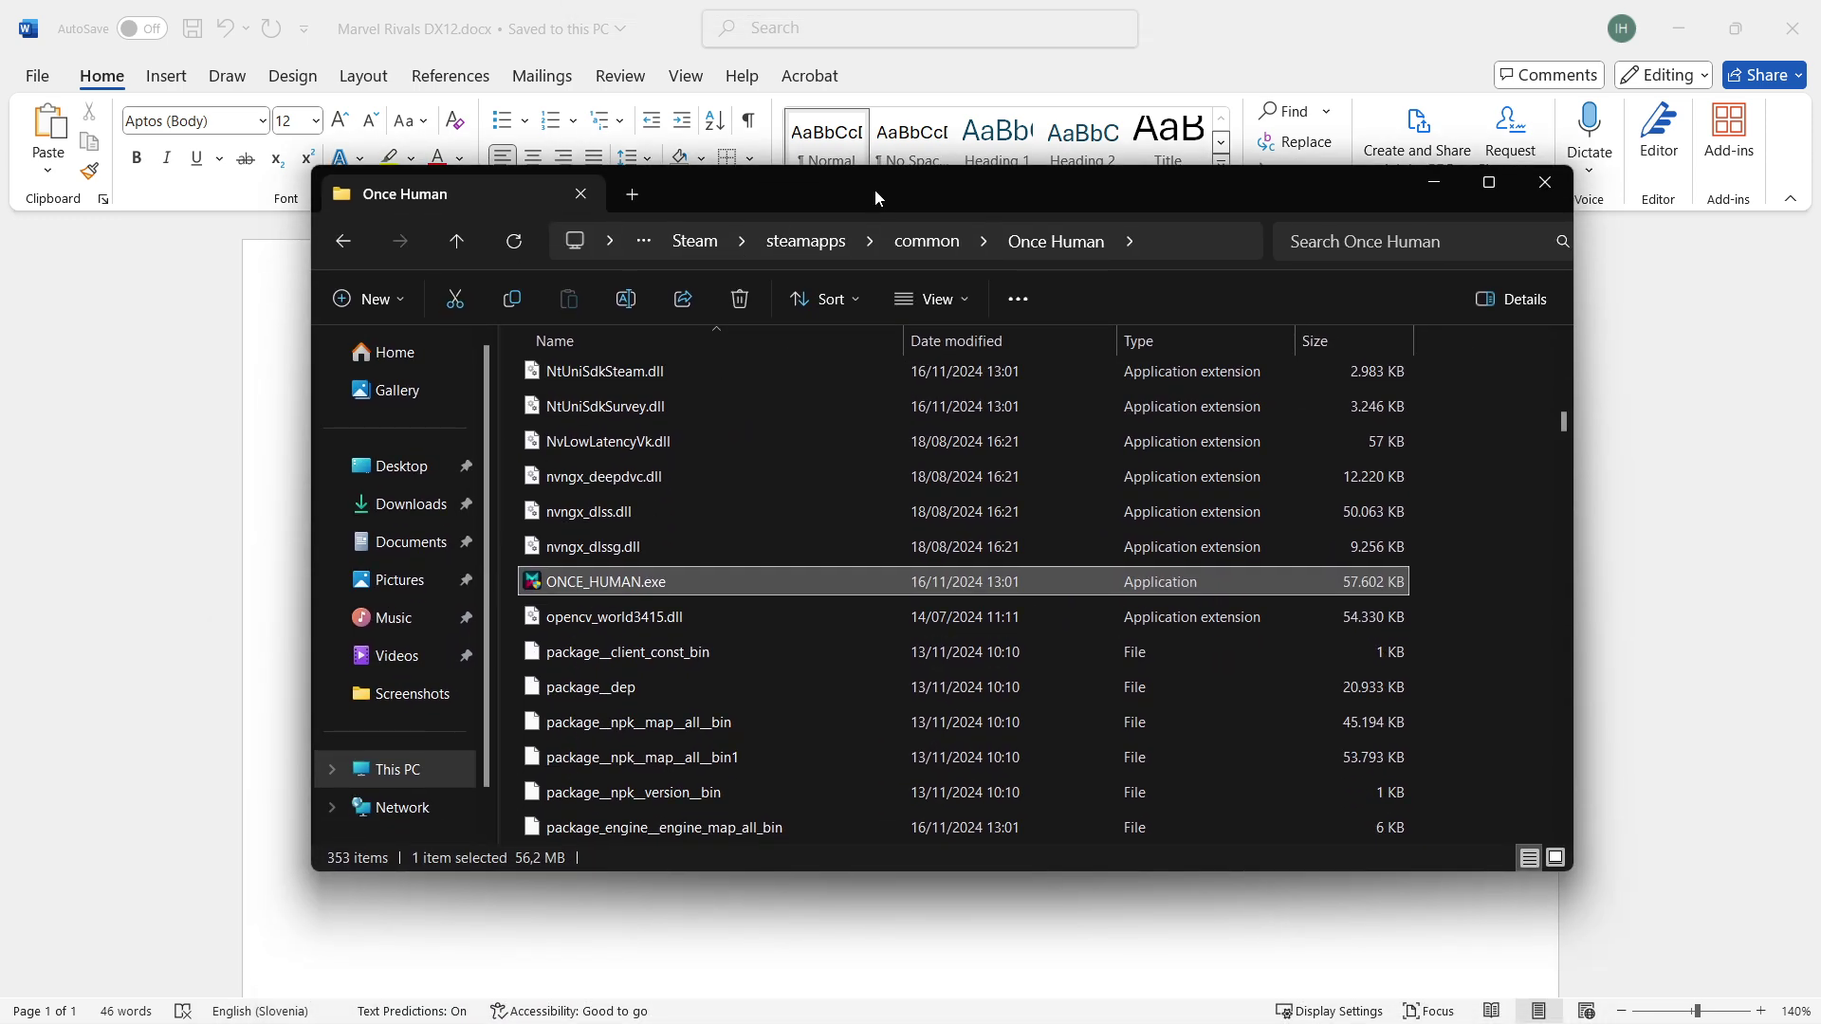
# - Set ONCE_HUMAN.exe to run in Windows 8 compatibility mode and confirm with OK
pyautogui.rightClick(636, 583)
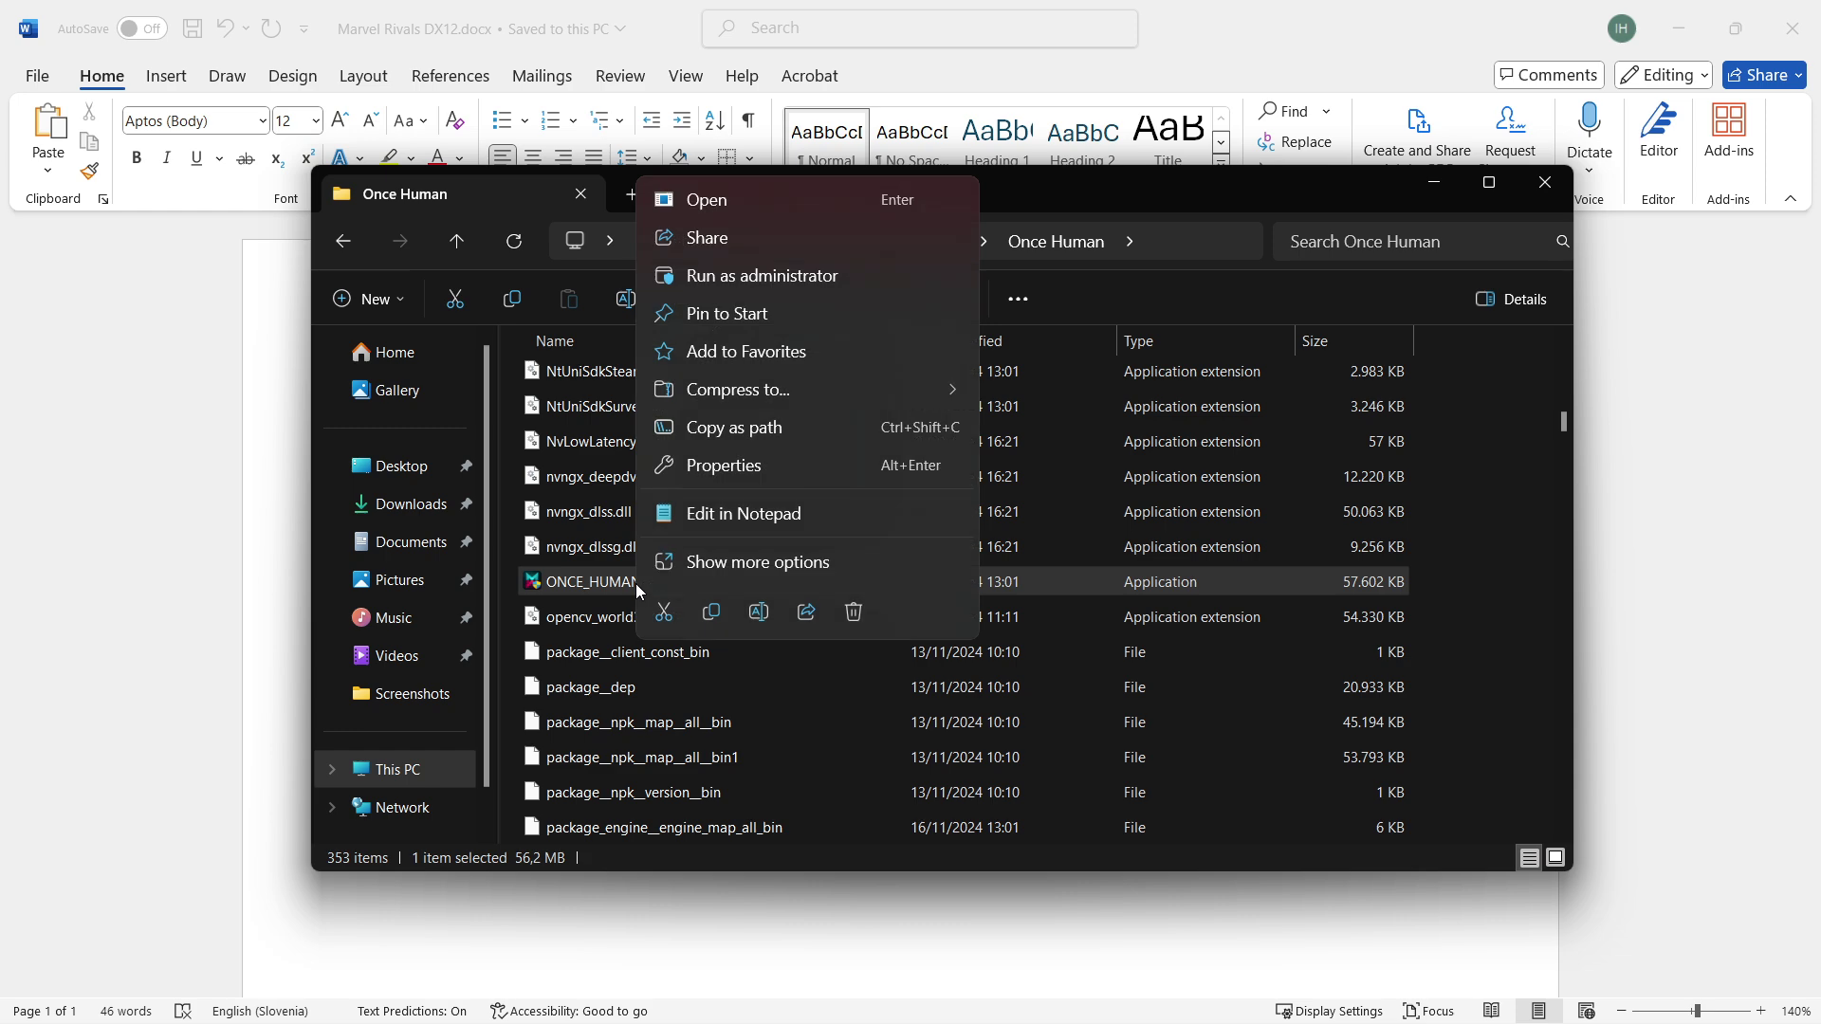
pyautogui.click(827, 465)
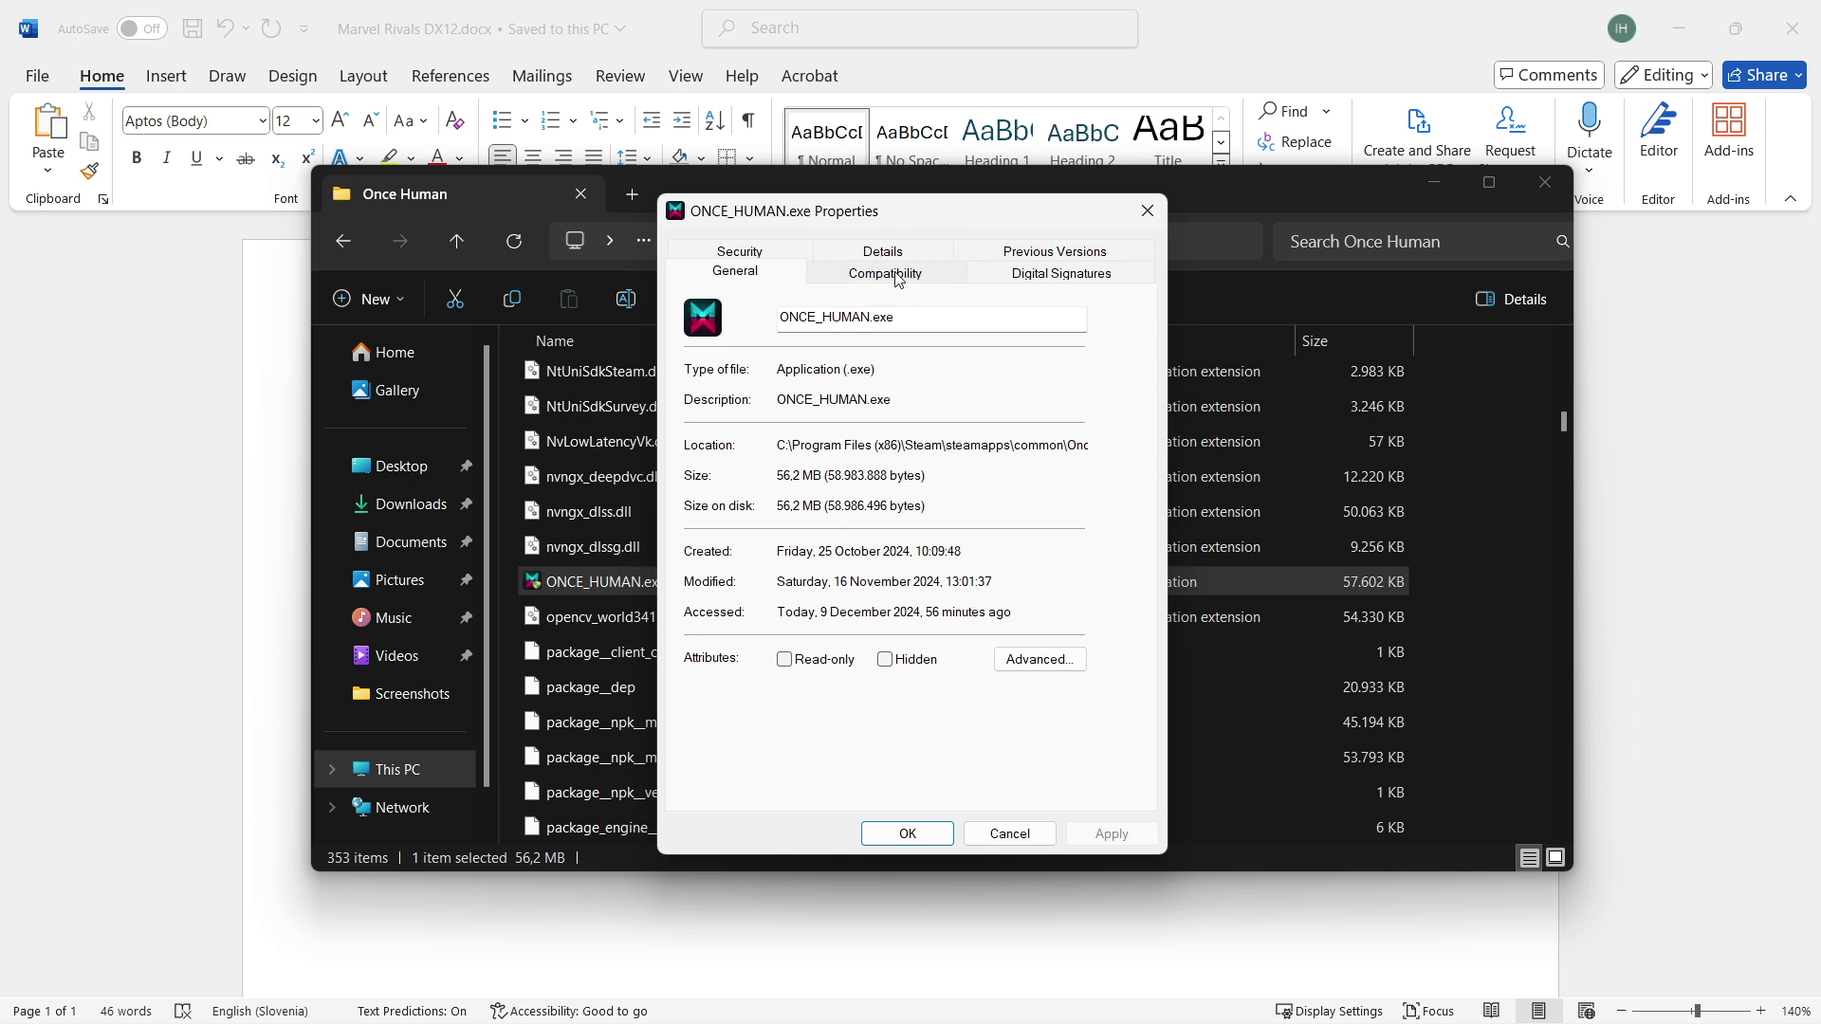
pyautogui.click(912, 279)
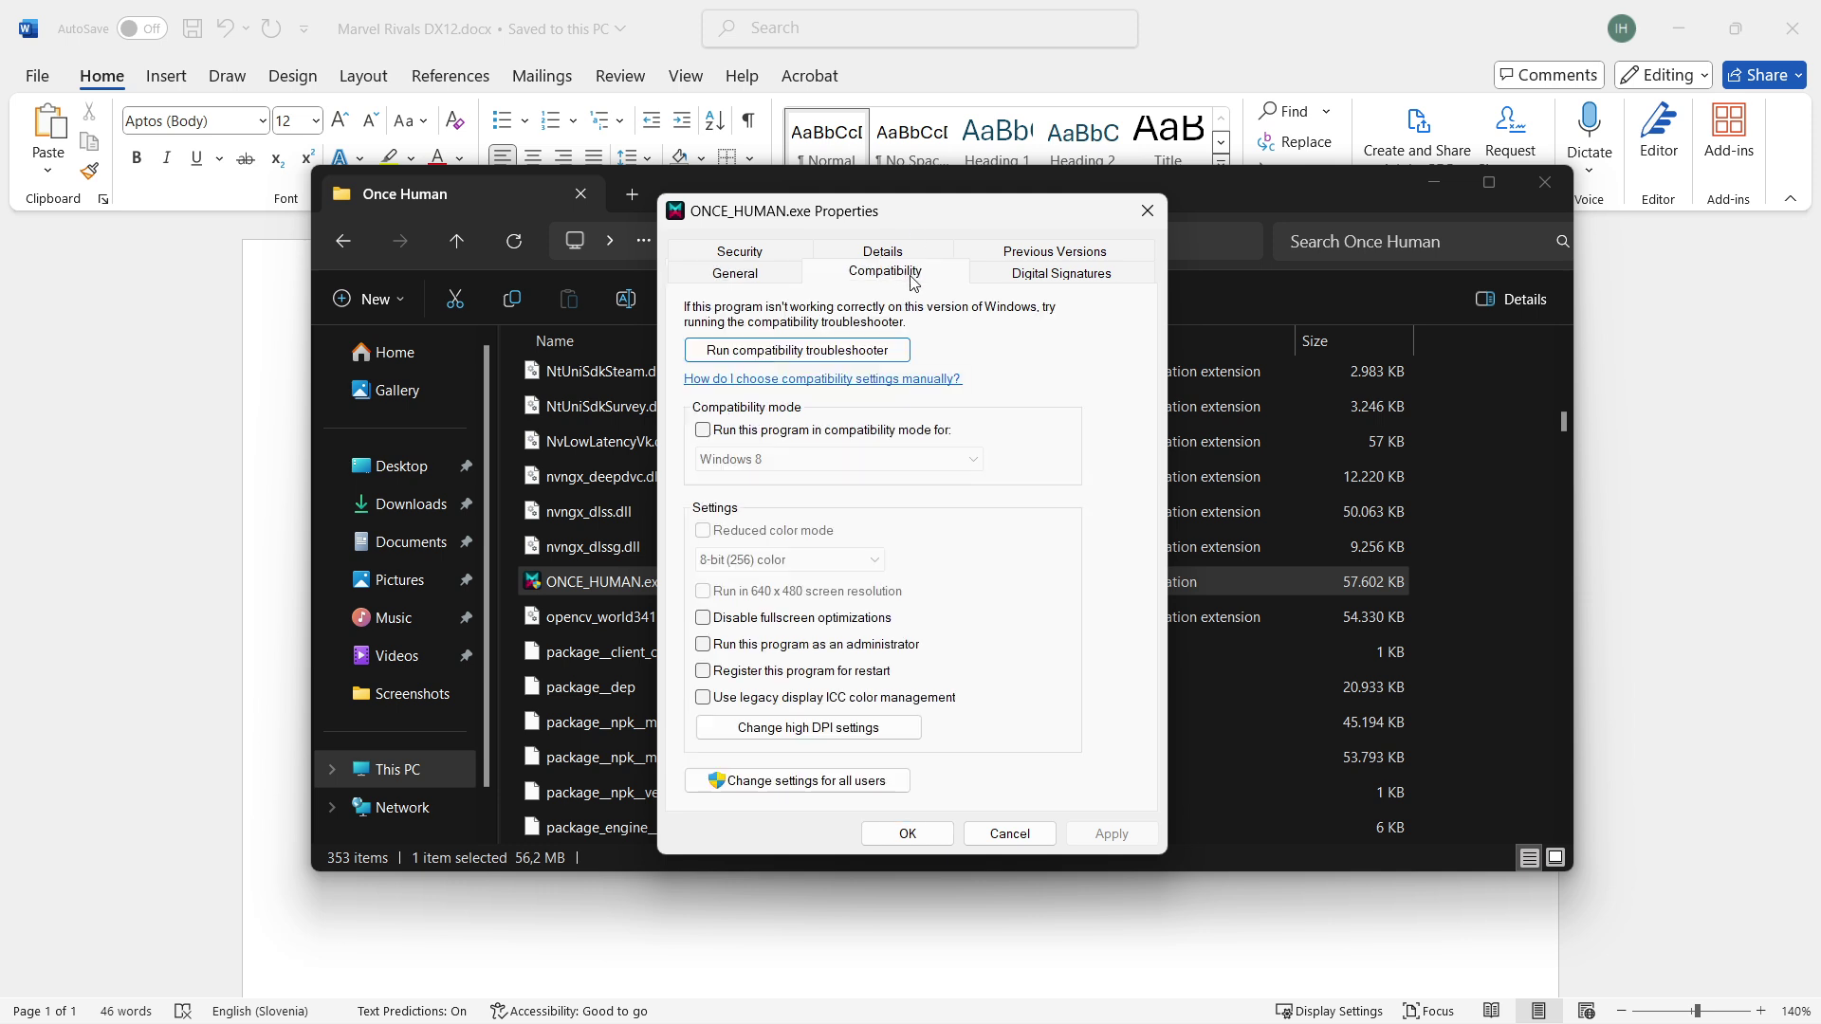
pyautogui.click(710, 432)
pyautogui.click(750, 460)
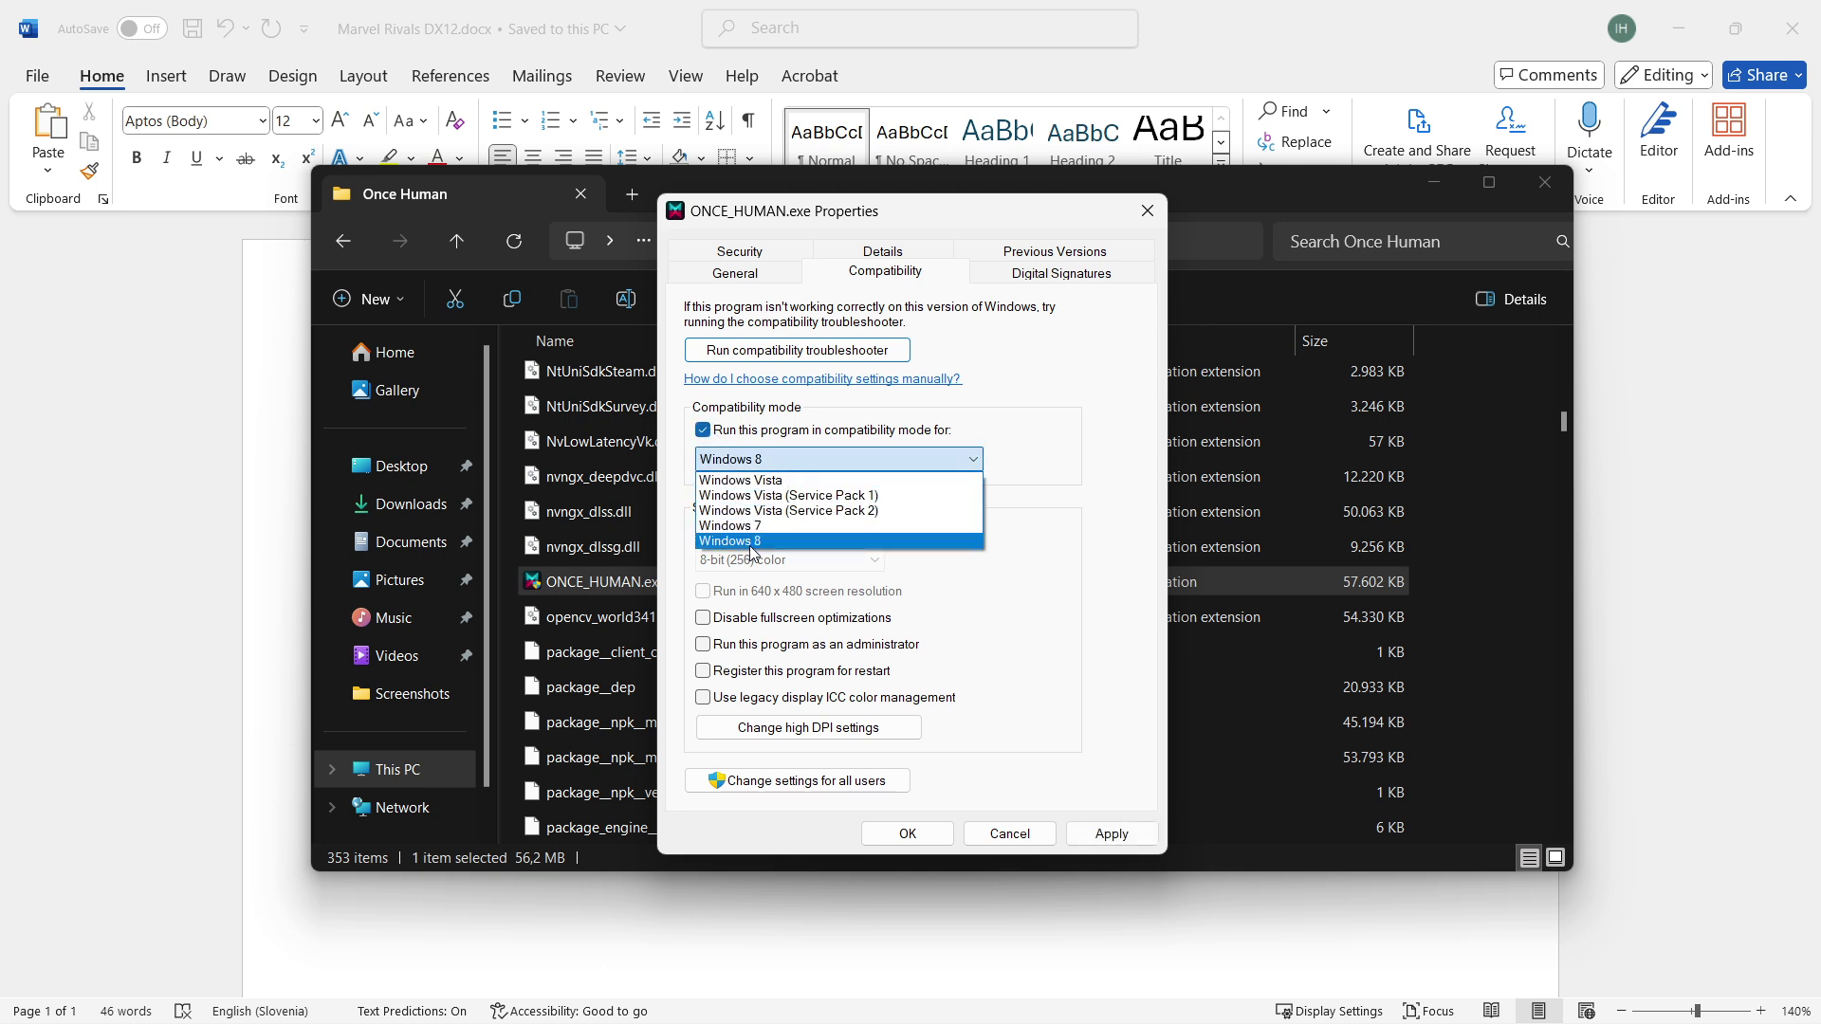
pyautogui.click(1054, 410)
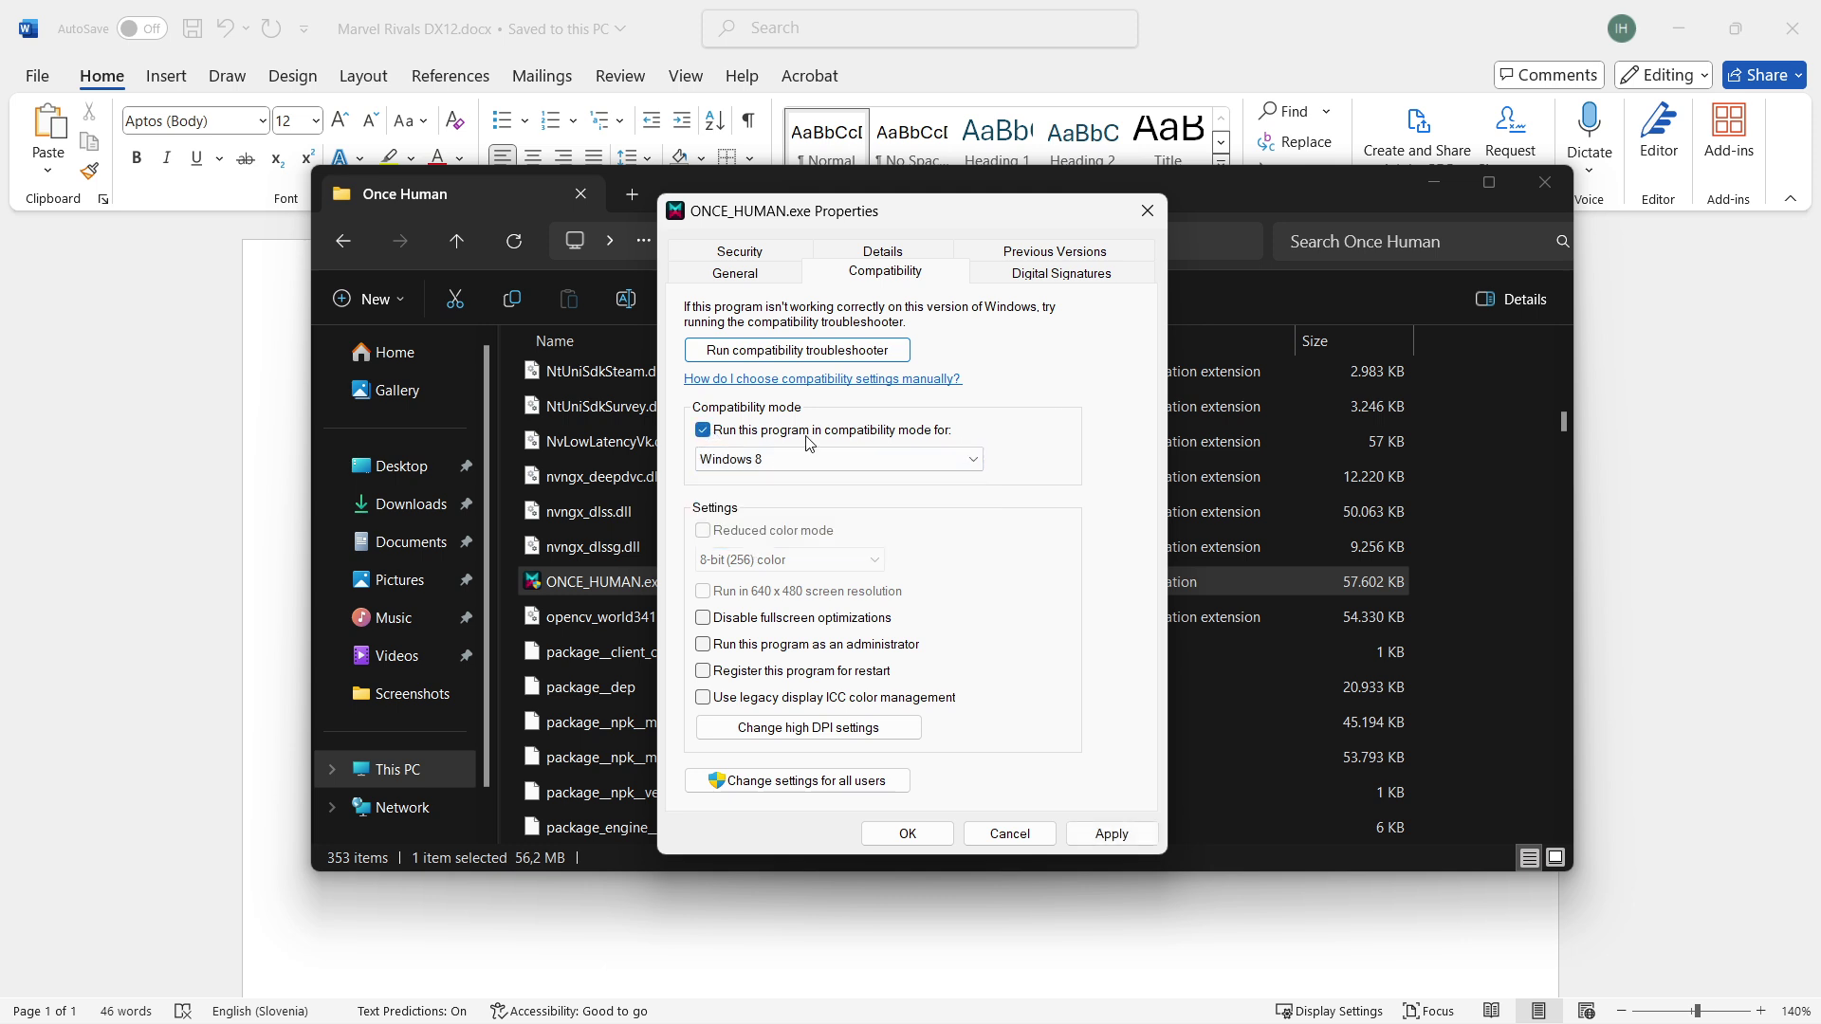
pyautogui.click(1103, 837)
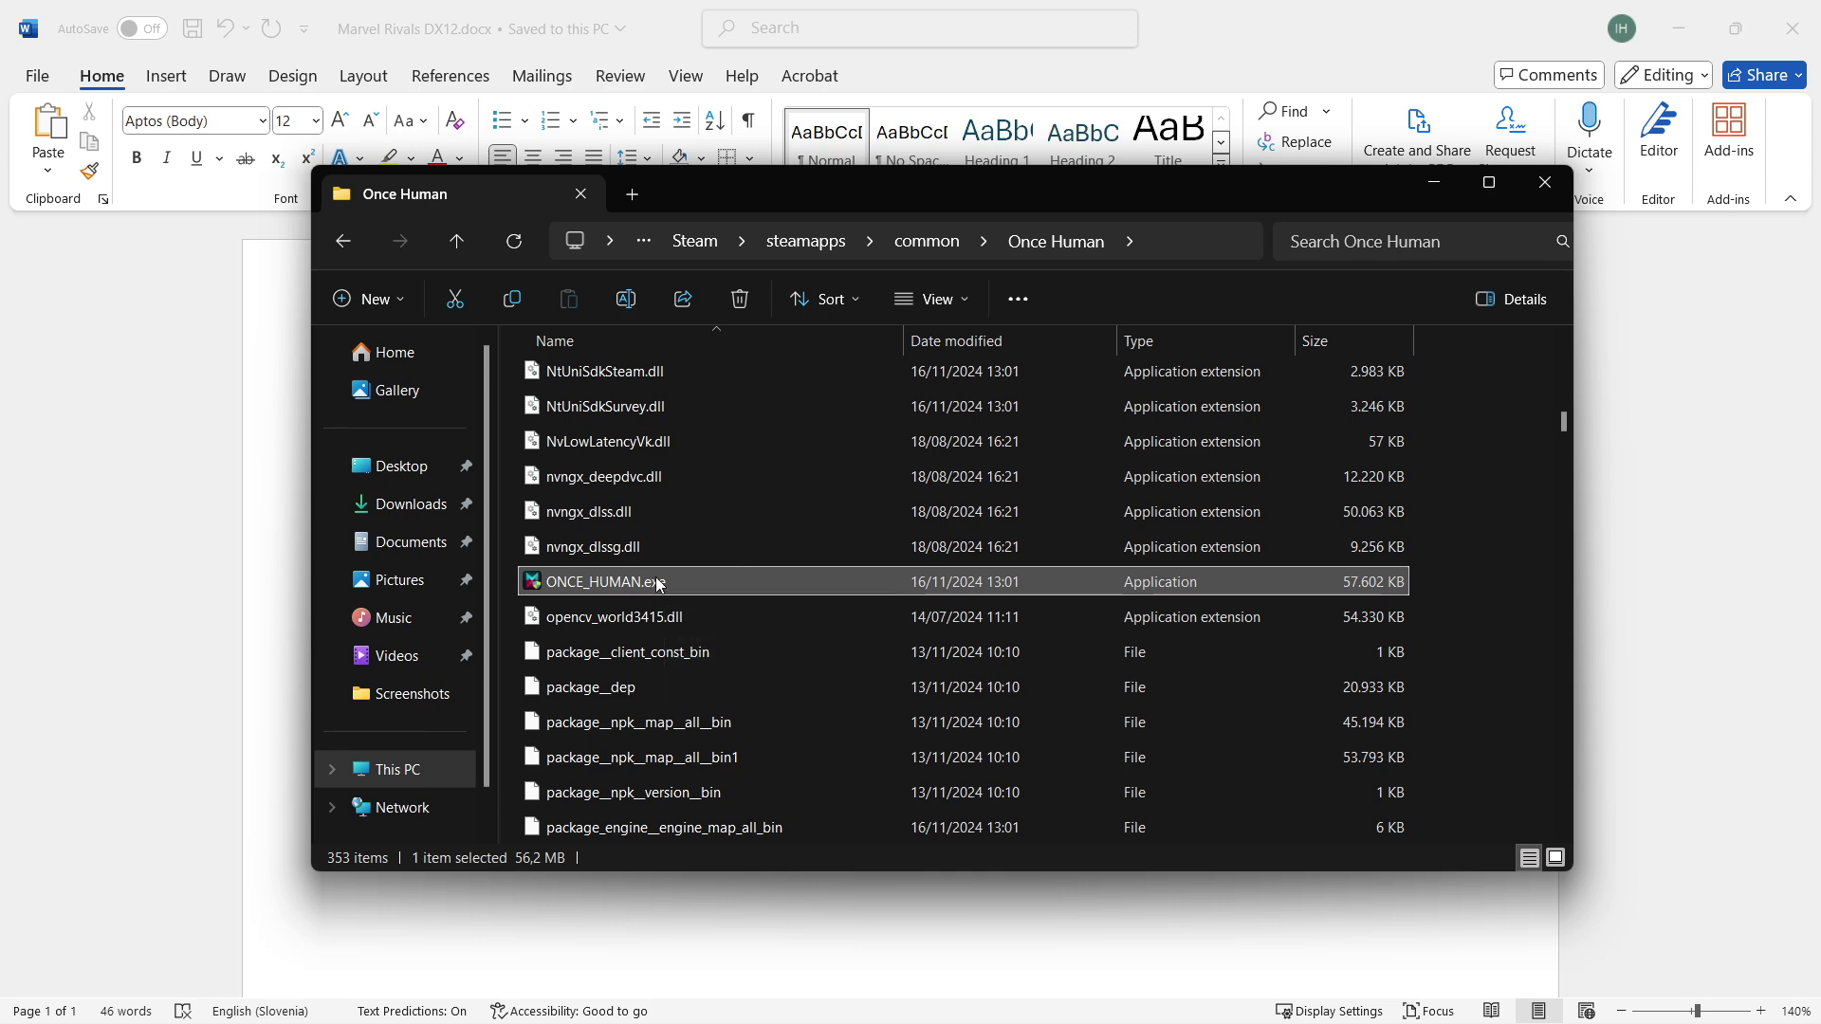
# - Check ONCE_HUMAN.exe's file info, showing version 0.14.0.301
pyautogui.moveTo(597, 582)
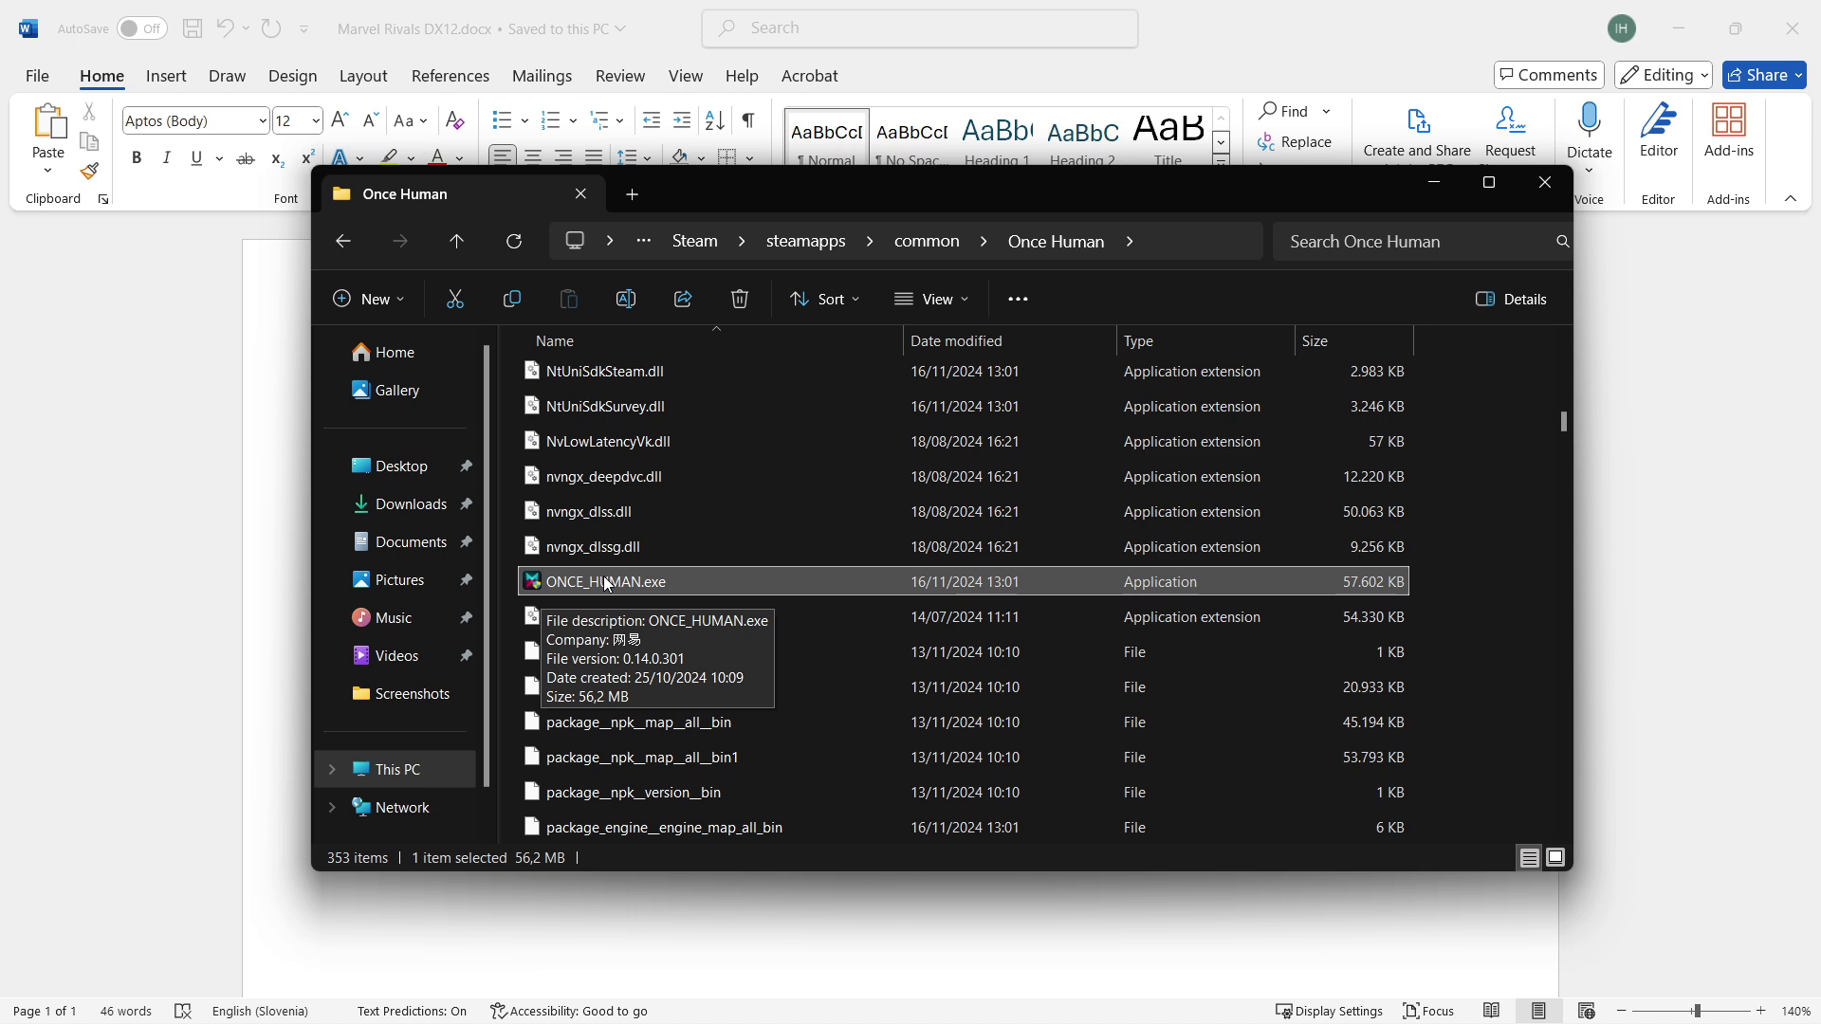